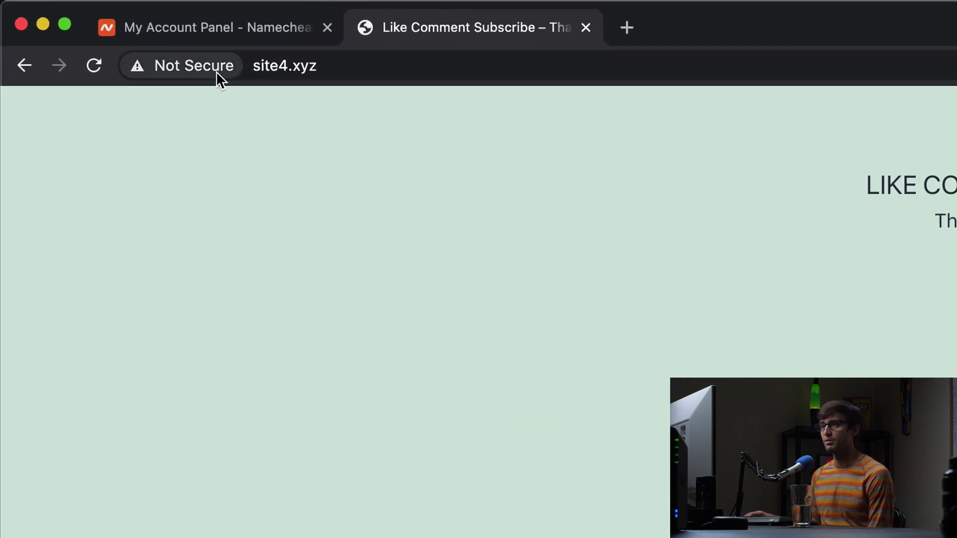
click(323, 65)
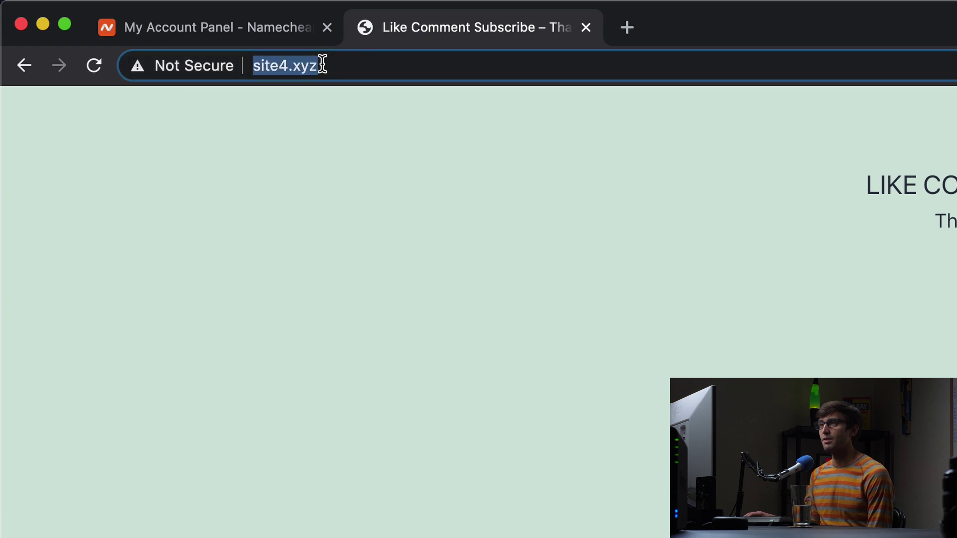
click(398, 60)
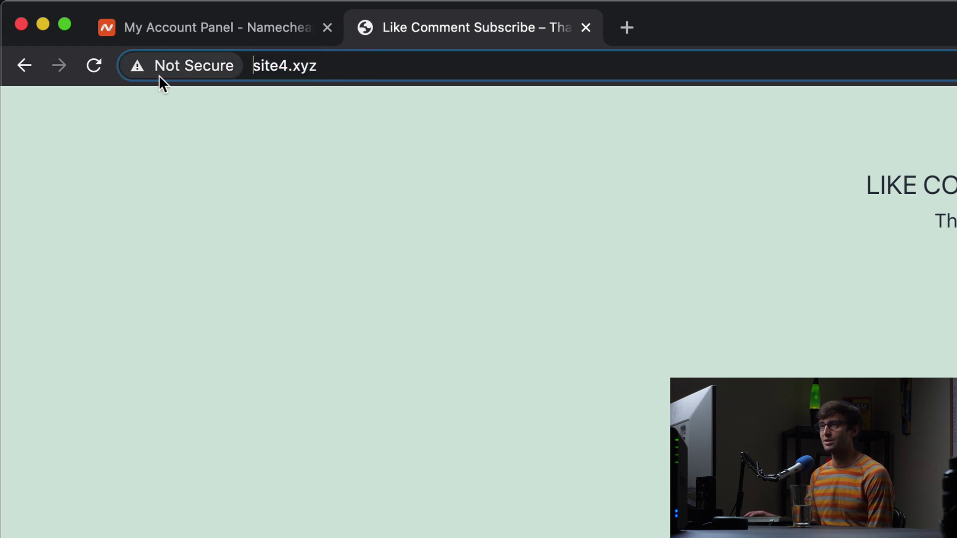
click(254, 65)
text(https://)
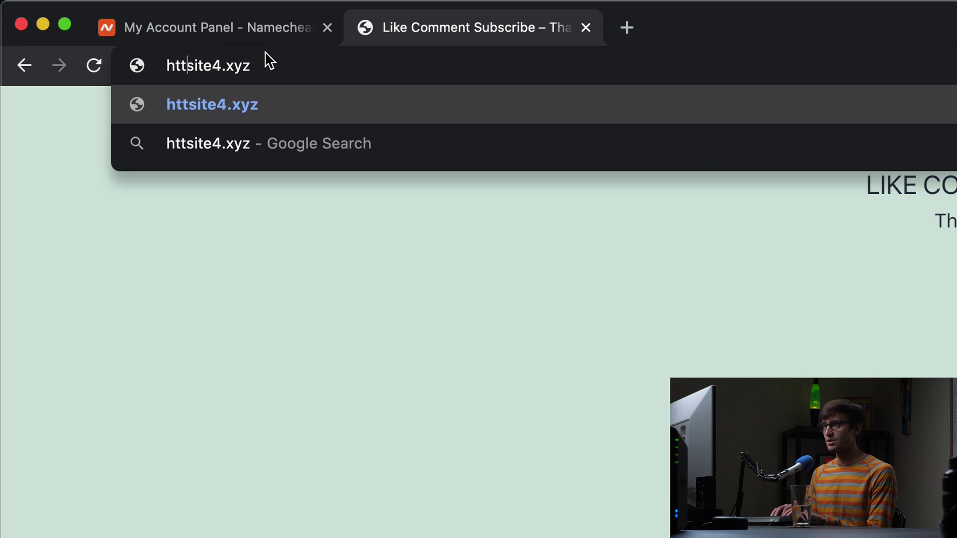
key(Return)
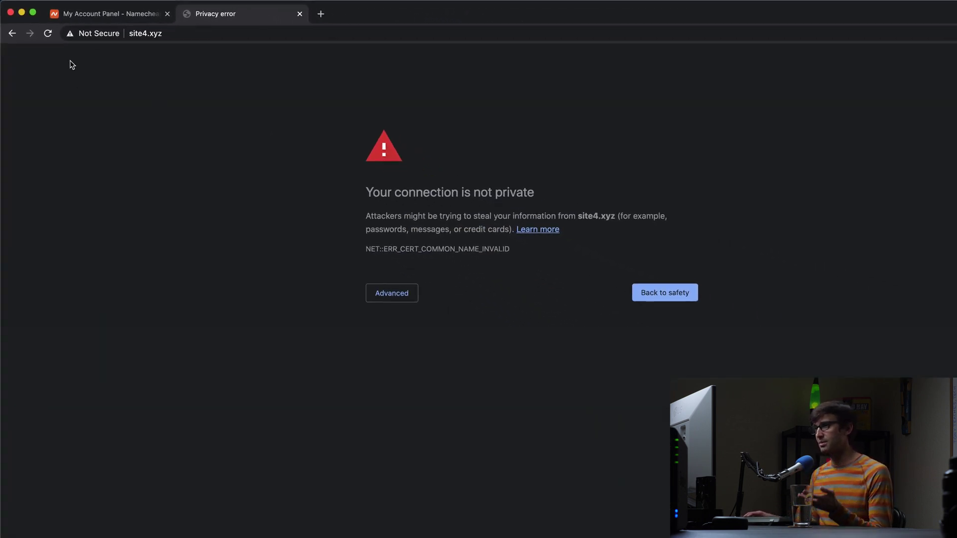
click(11, 31)
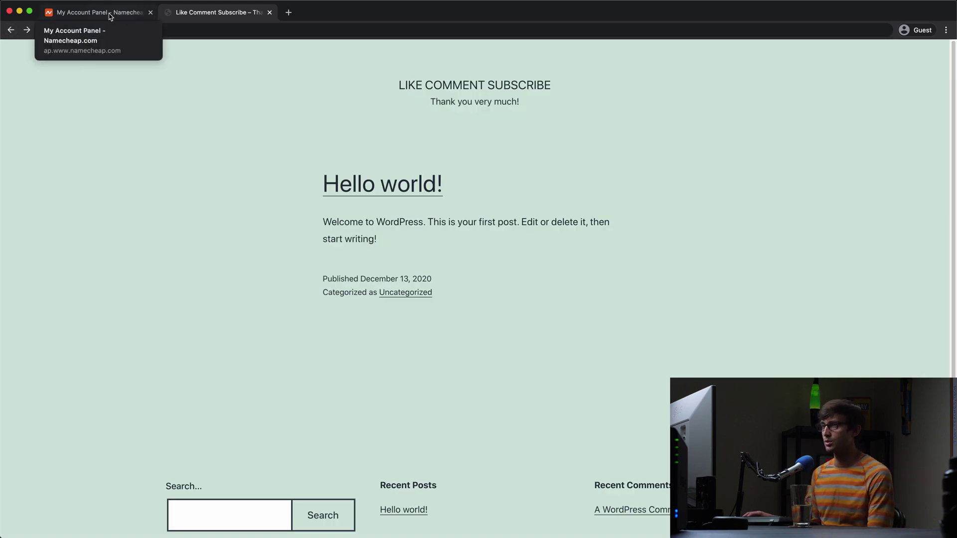
Step: From the Namecheap dashboard, open cPanel for cereal.guru's Stellar Plus hosting plan
click(111, 15)
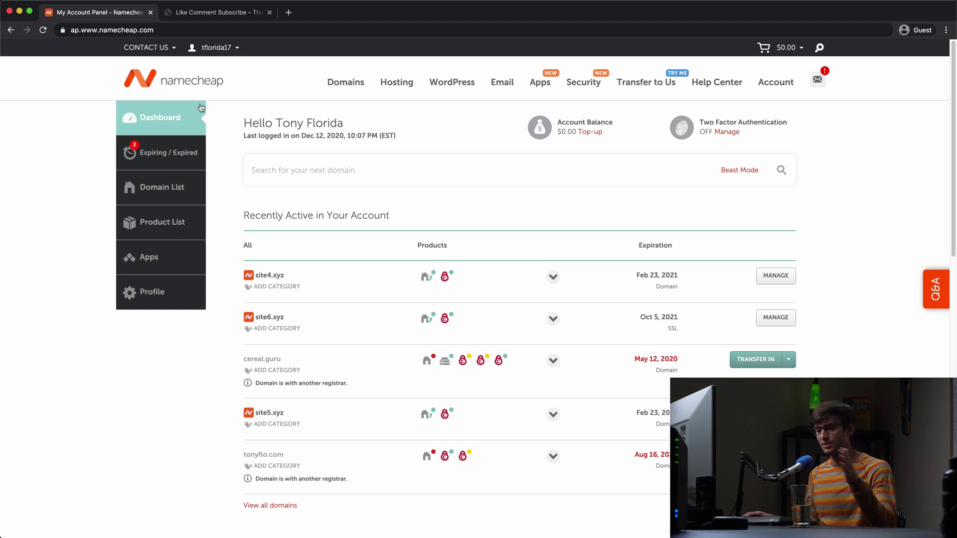
mouse_move(450, 331)
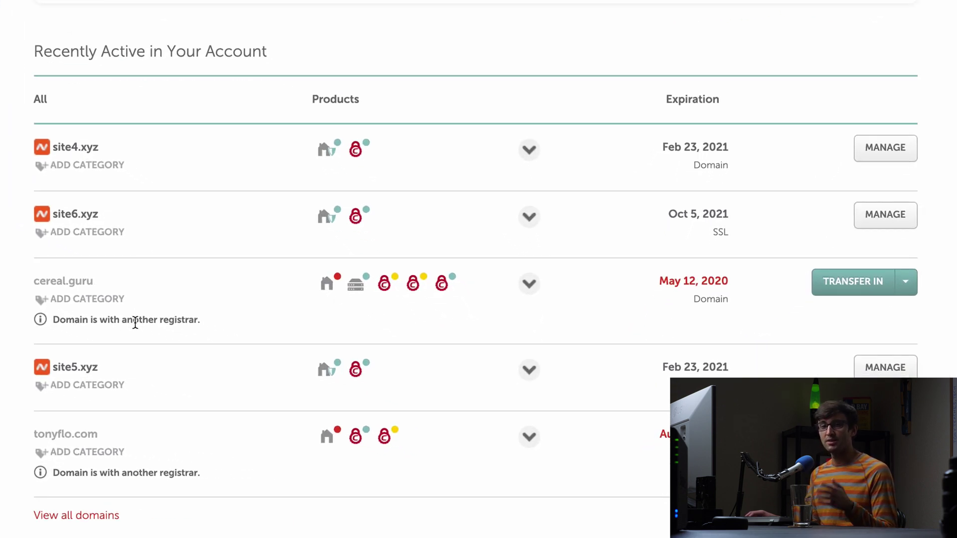
click(357, 290)
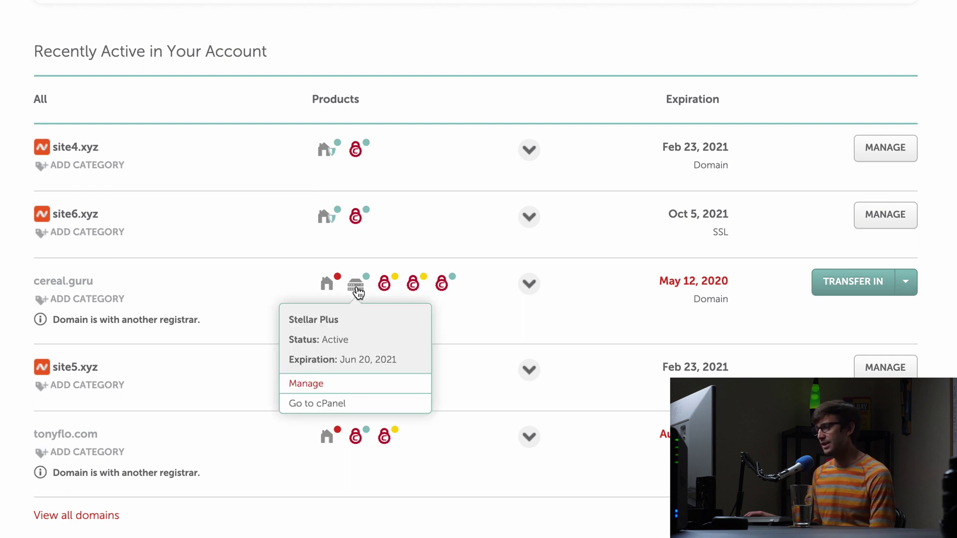
click(324, 413)
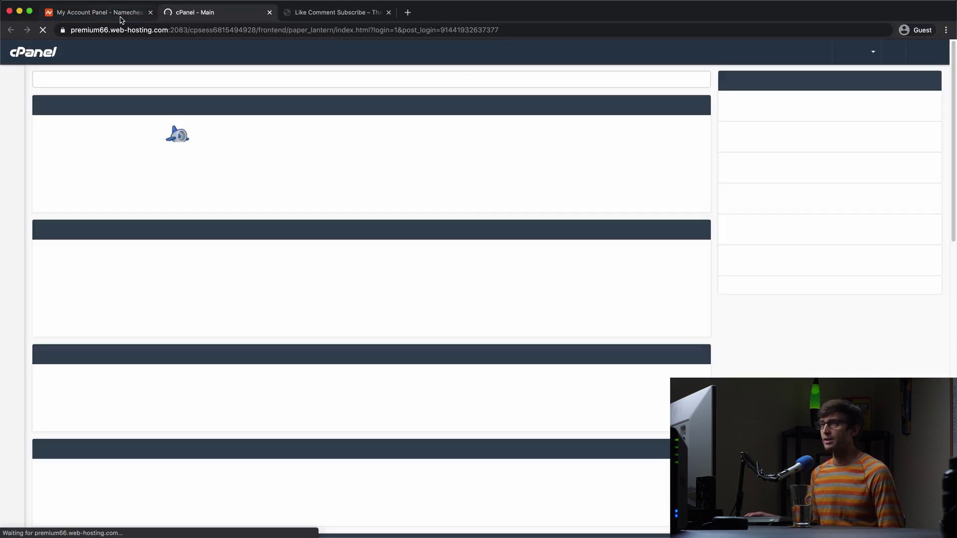
Step: Back on the Namecheap dashboard, review cereal.guru's PositiveSSL and hosting plan details
click(119, 16)
click(481, 360)
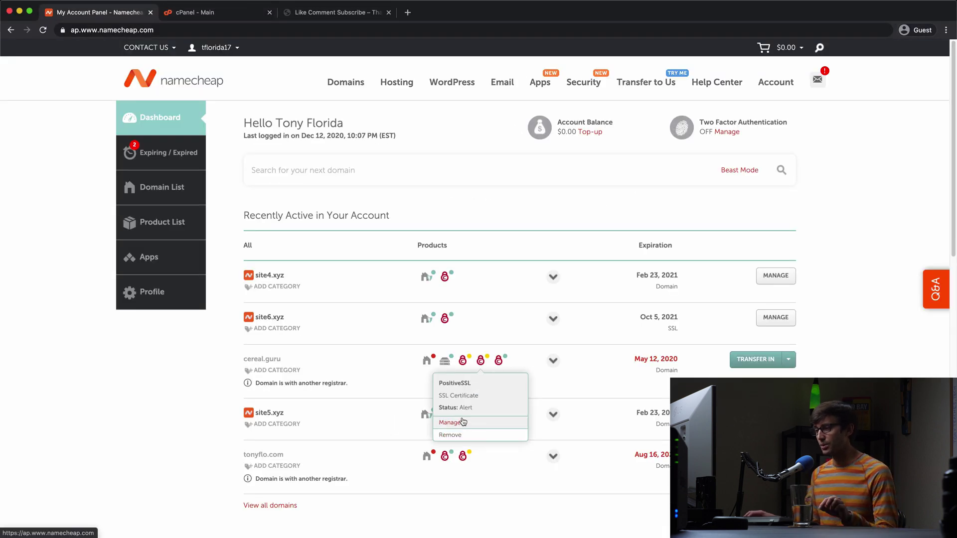
drag(244, 358, 288, 365)
click(445, 363)
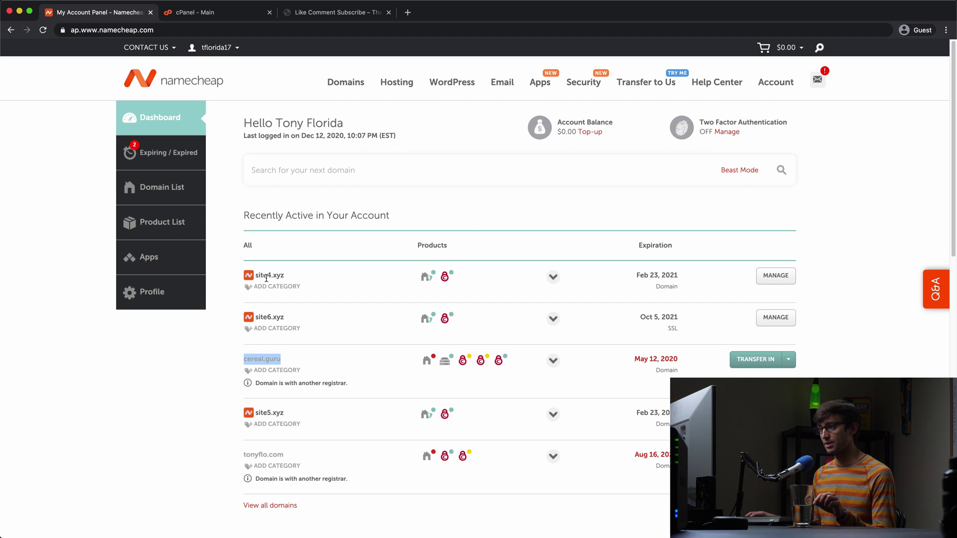
click(443, 363)
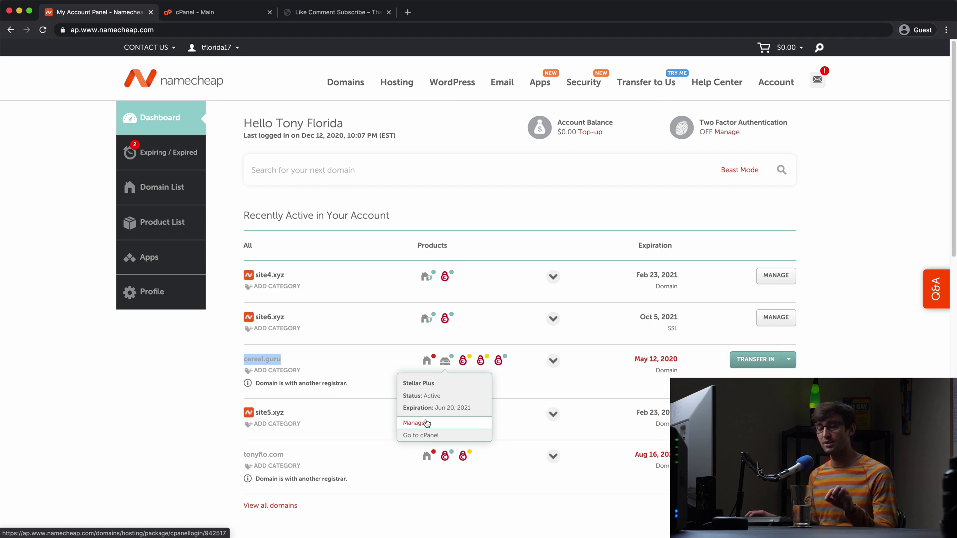
Step: On the cPanel Main page, open Terminal from the Advanced section
click(229, 12)
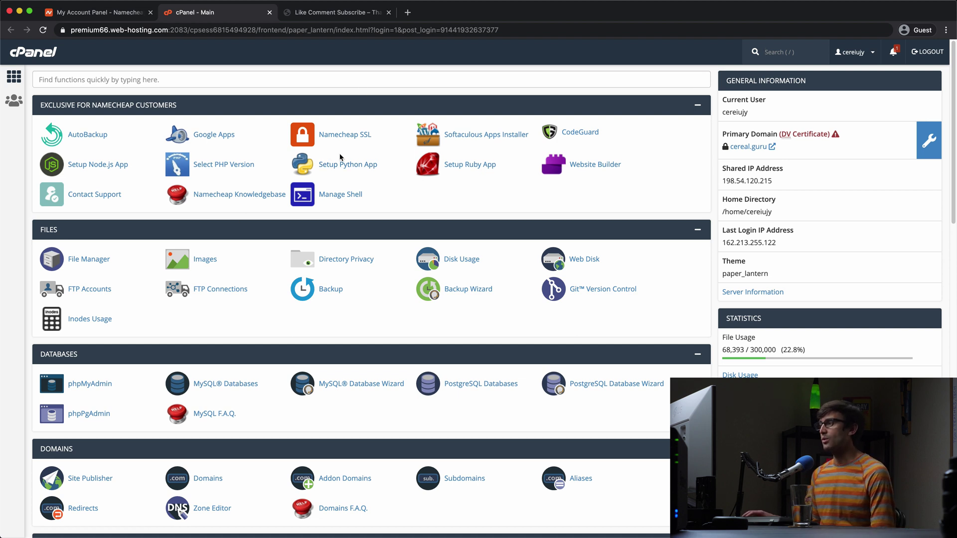
key(/)
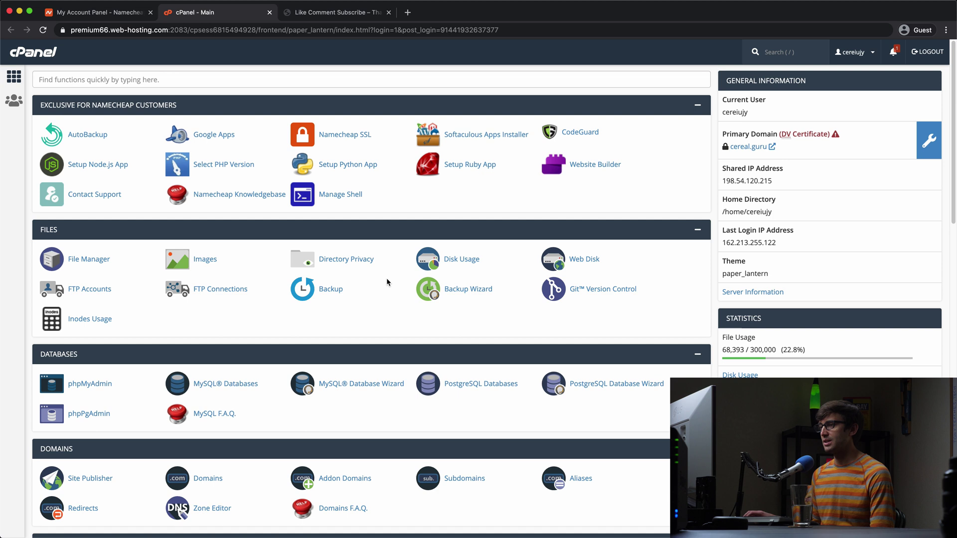
drag(950, 86, 948, 155)
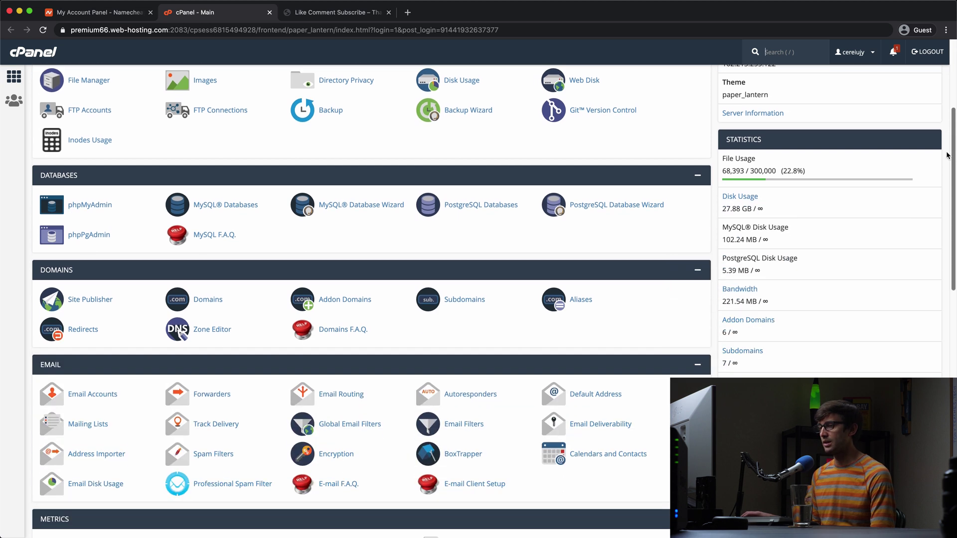
scroll(316, 420, down, 6)
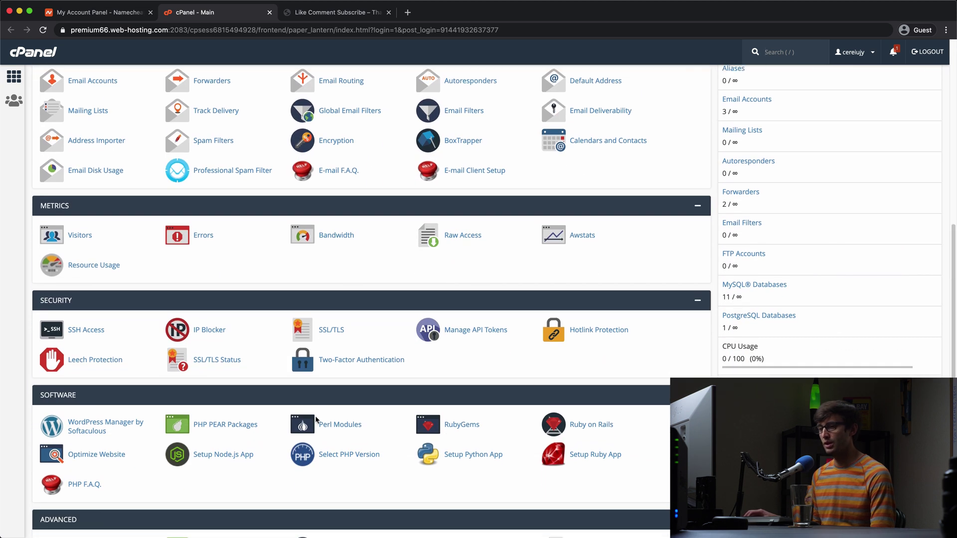
scroll(316, 421, down, 1)
click(80, 490)
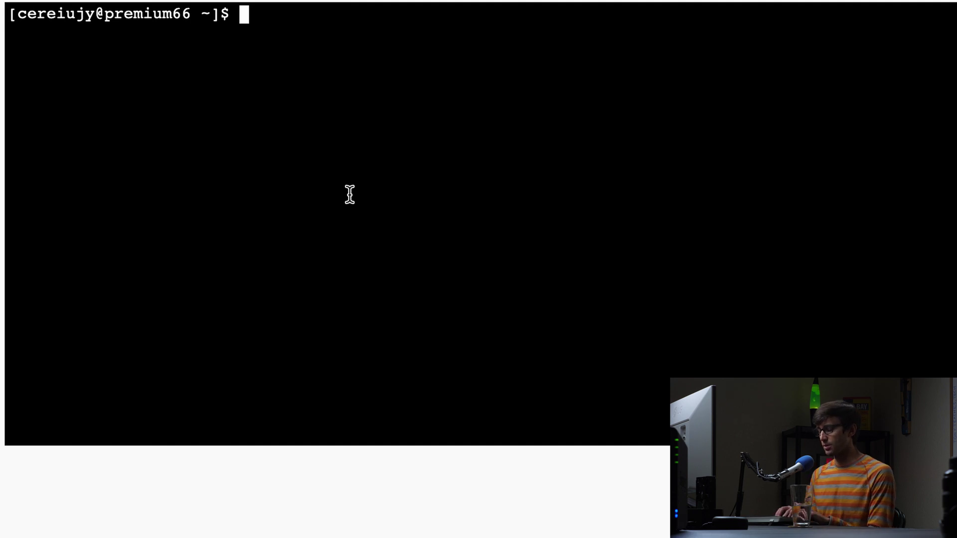
Step: Run ls to list the home directory, showing certbot-auto, letsencrypt, public_html and site4.xyz
text(ls)
key(Return)
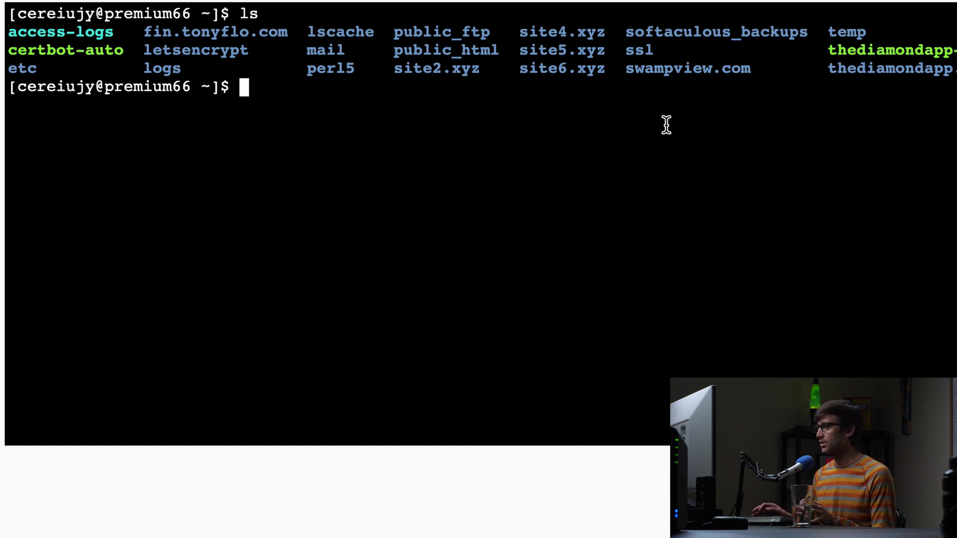
text(curl )
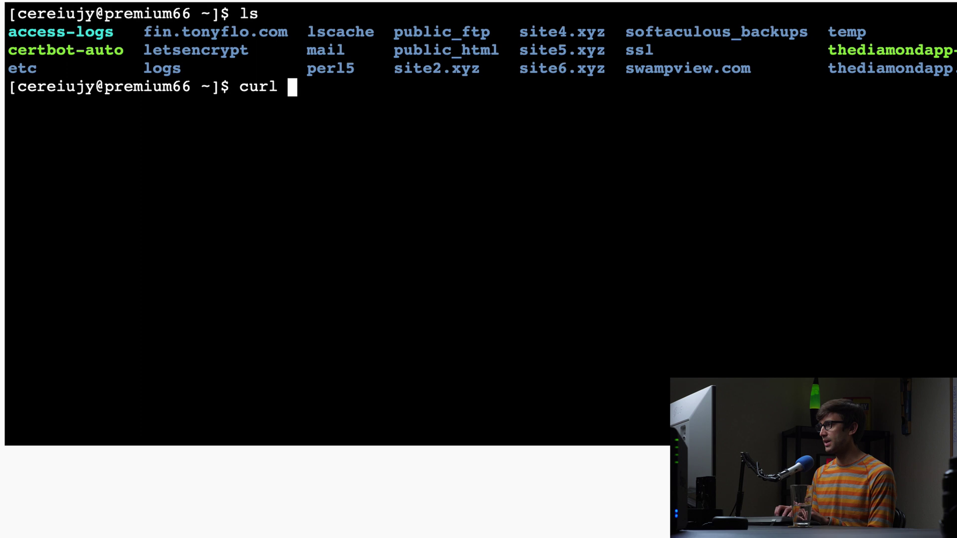
text(h)
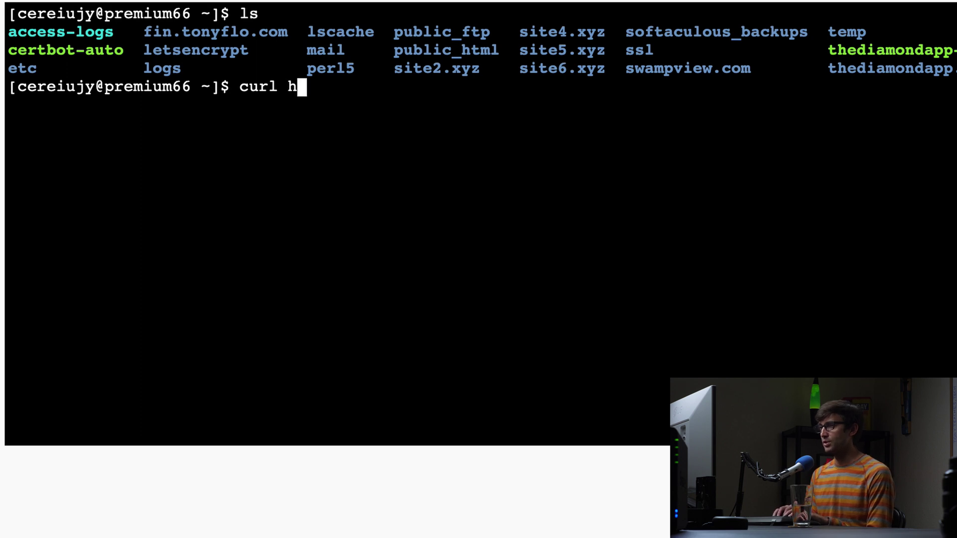
text(ttp)
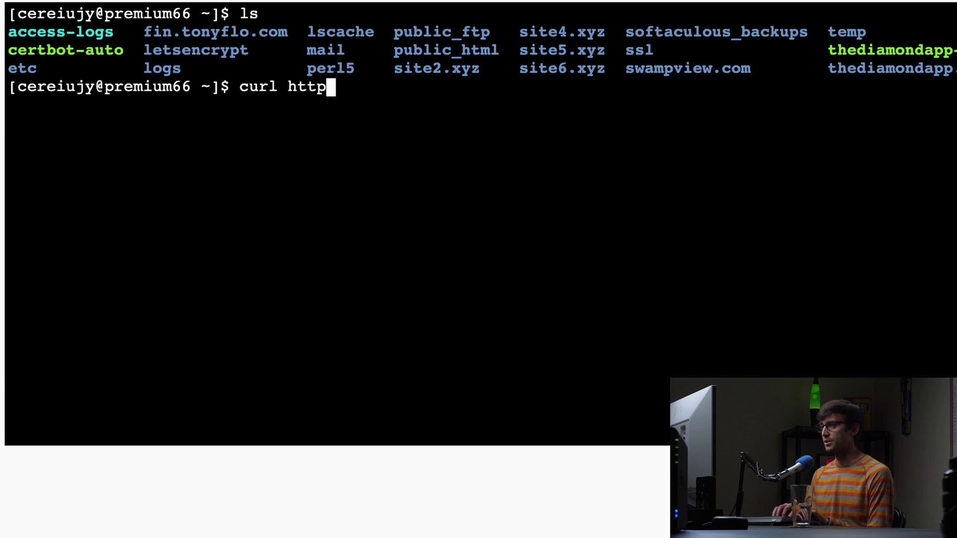
text(s:)
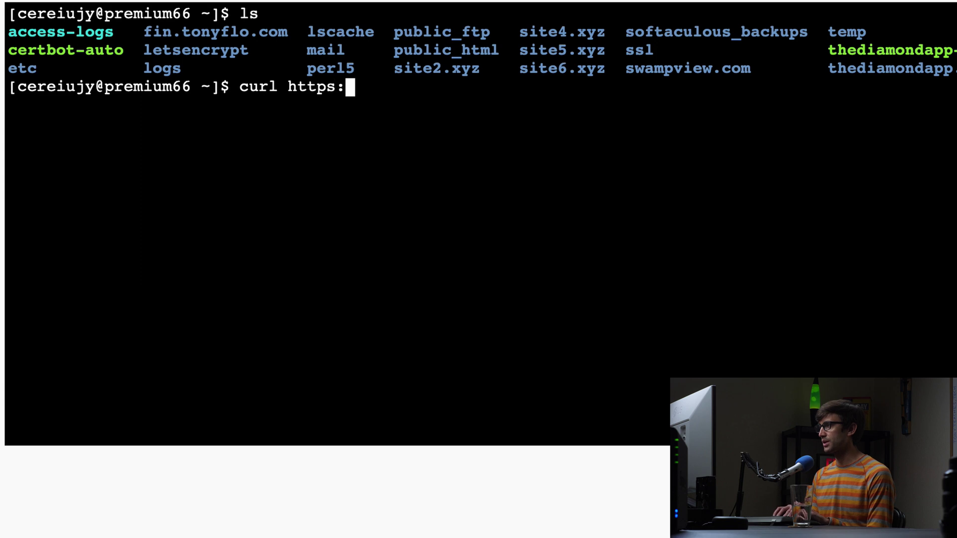
text(//get/)
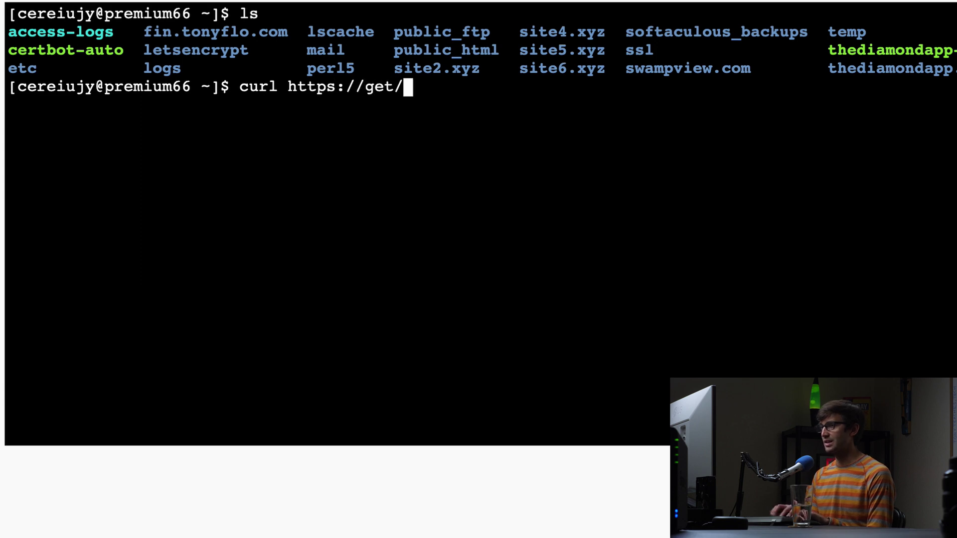
key(BackSpace)
text(.acme.)
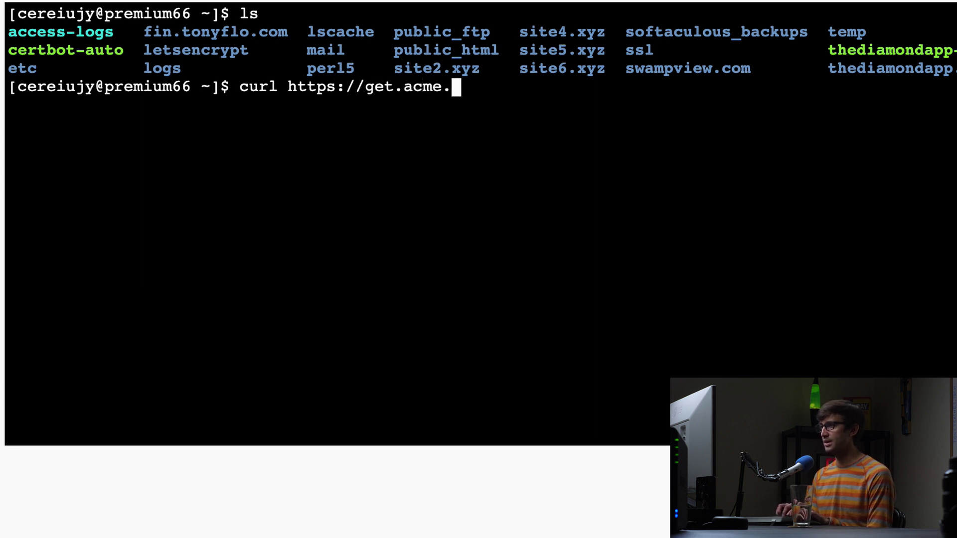
text(sh )
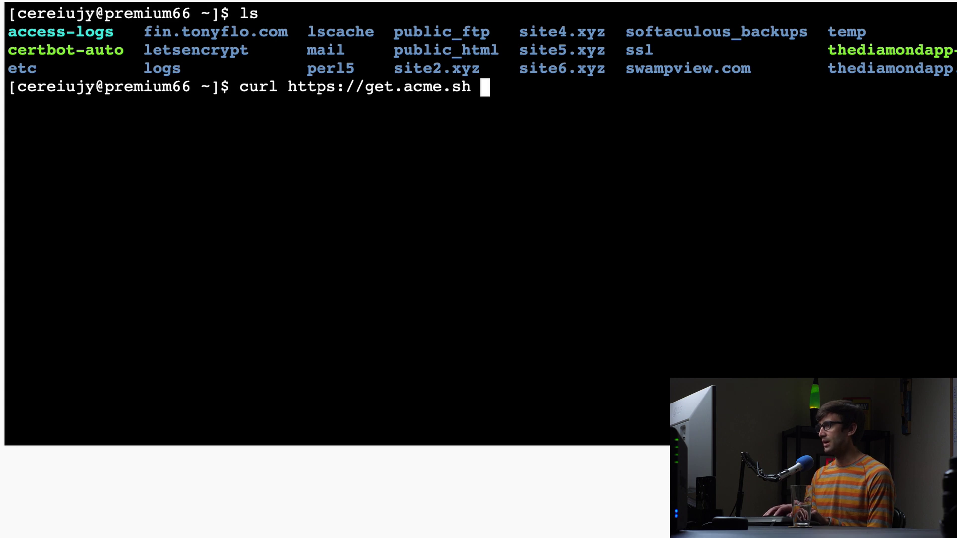
text(| sh)
key(Return)
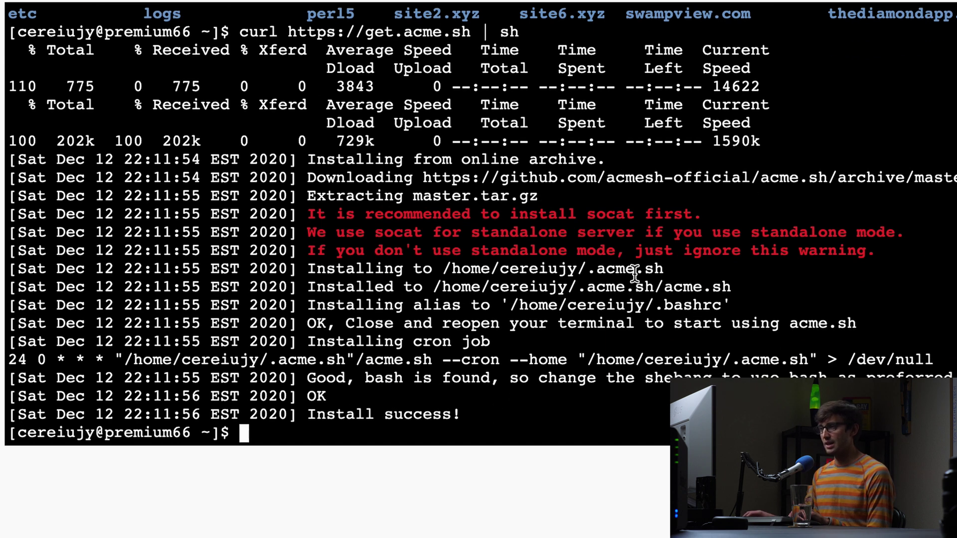
Step: Run ls .acme.sh/ to see account.conf, acme.sh, acme.sh.env and the deploy, dnsapi, notify folders
double_click(654, 269)
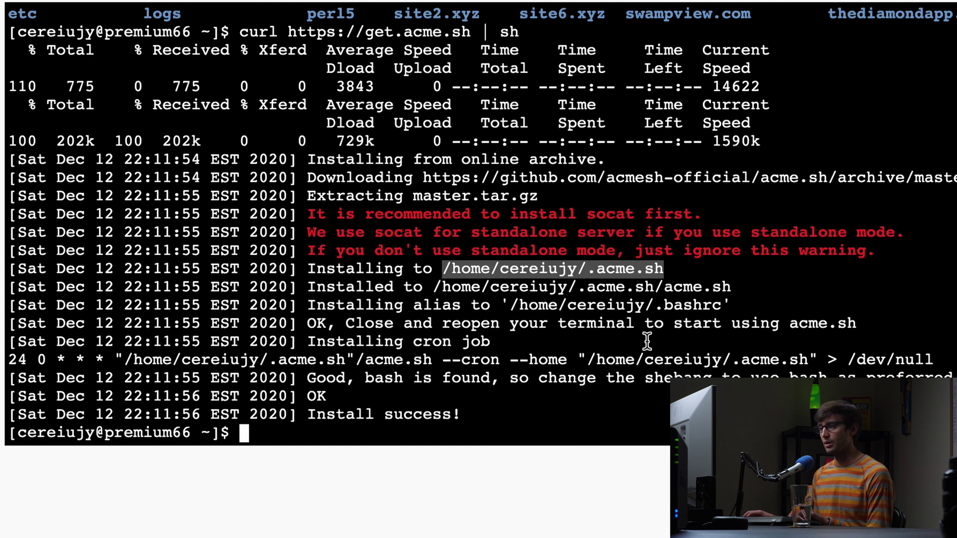
click(590, 273)
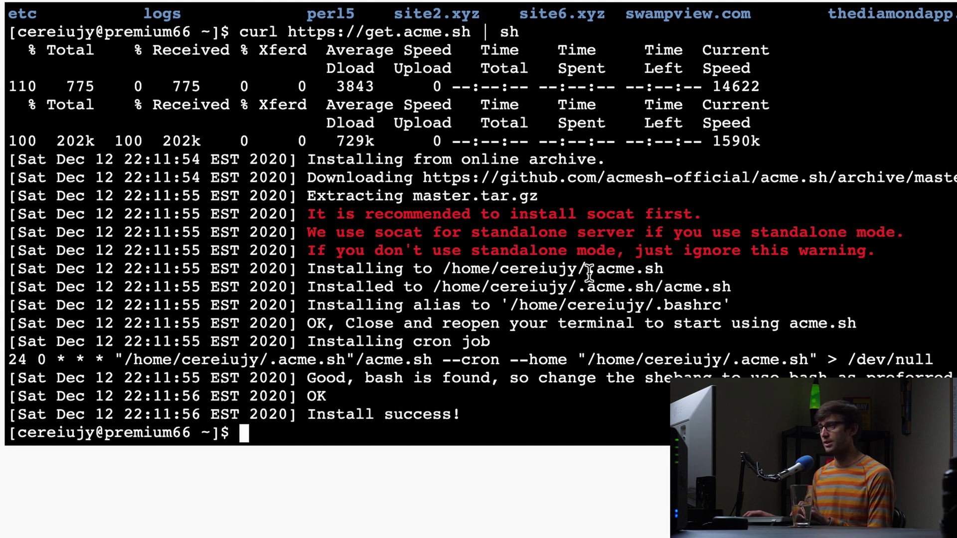
drag(590, 273, 668, 269)
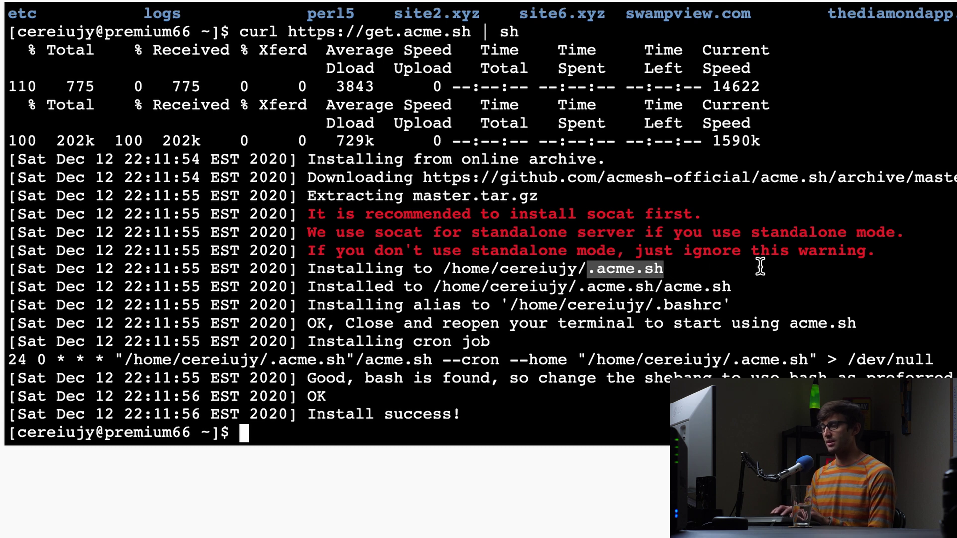
text(ls .s)
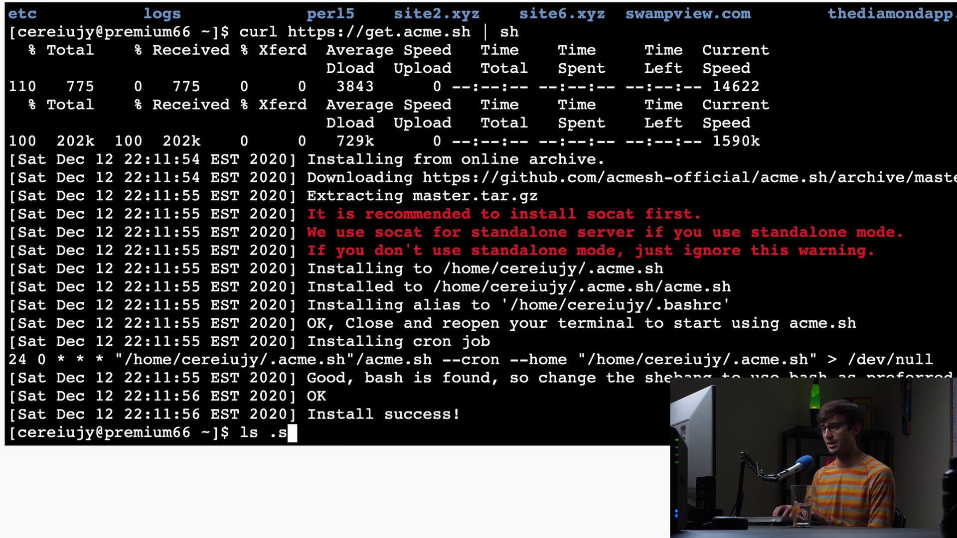
key(BackSpace)
text(a)
key(Tab)
key(Return)
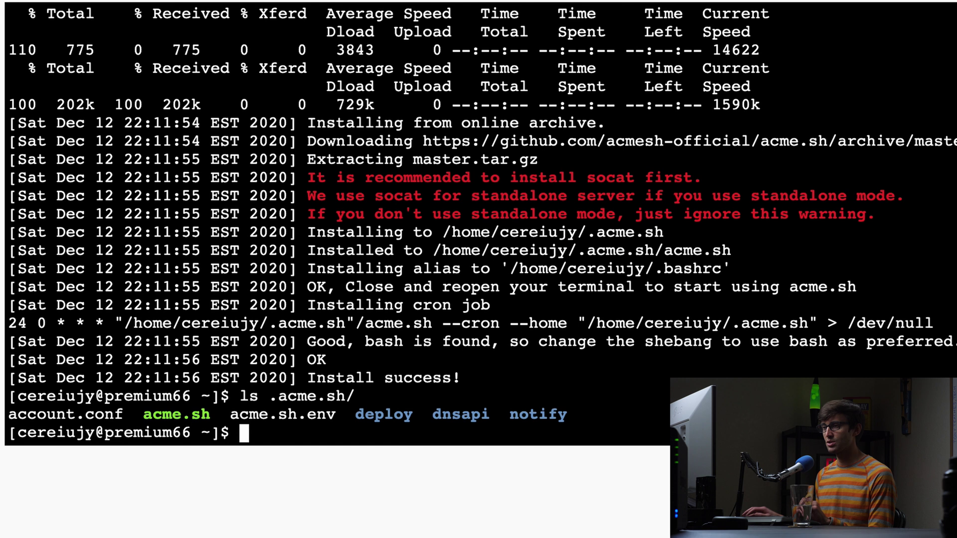
double_click(199, 419)
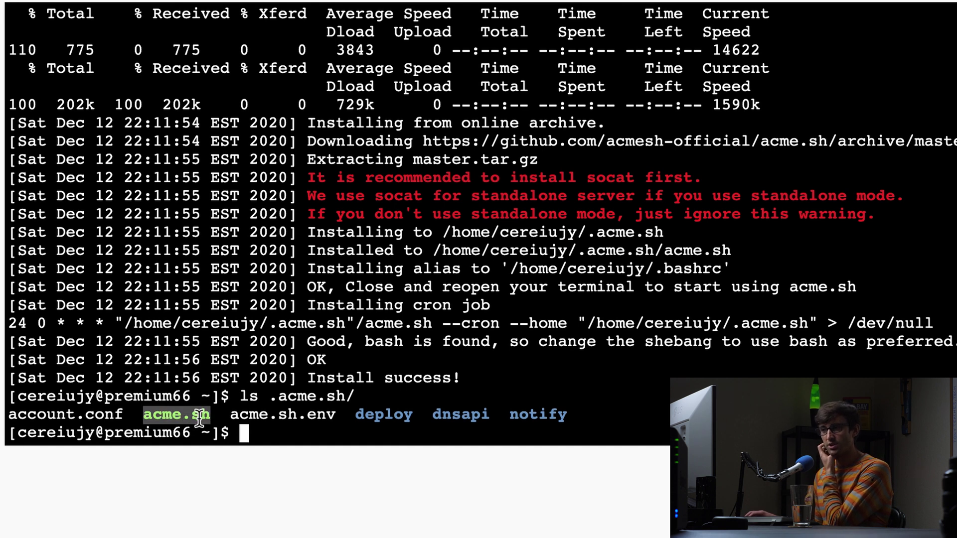
double_click(43, 419)
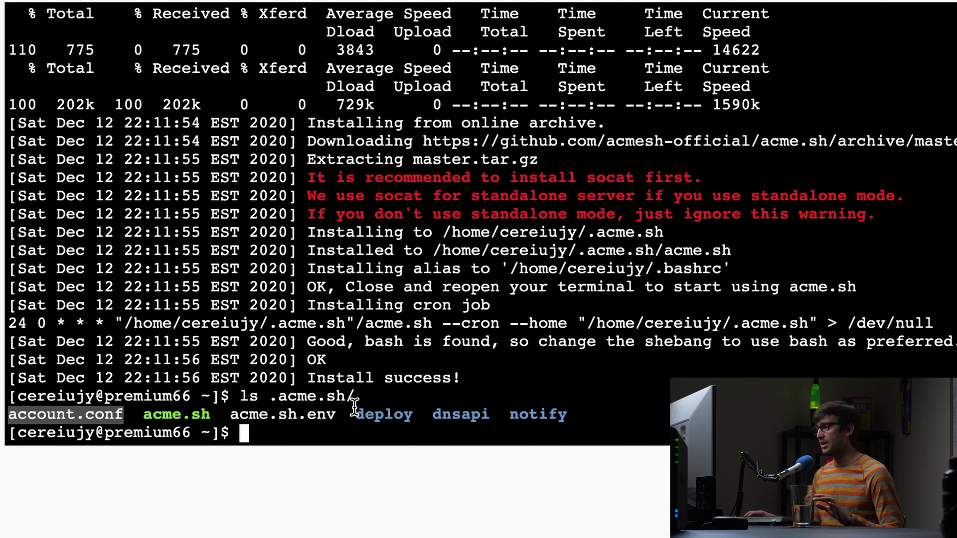
click(613, 358)
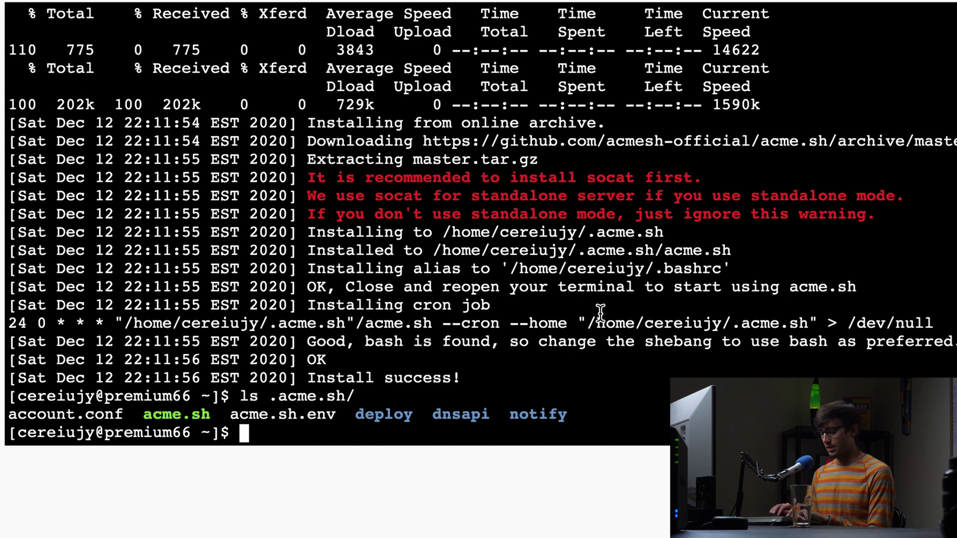
Step: Start typing .acme.sh/acme.sh --issue -d site4.xyz -w, then abandon it with Ctrl+C
text(ls)
key(Return)
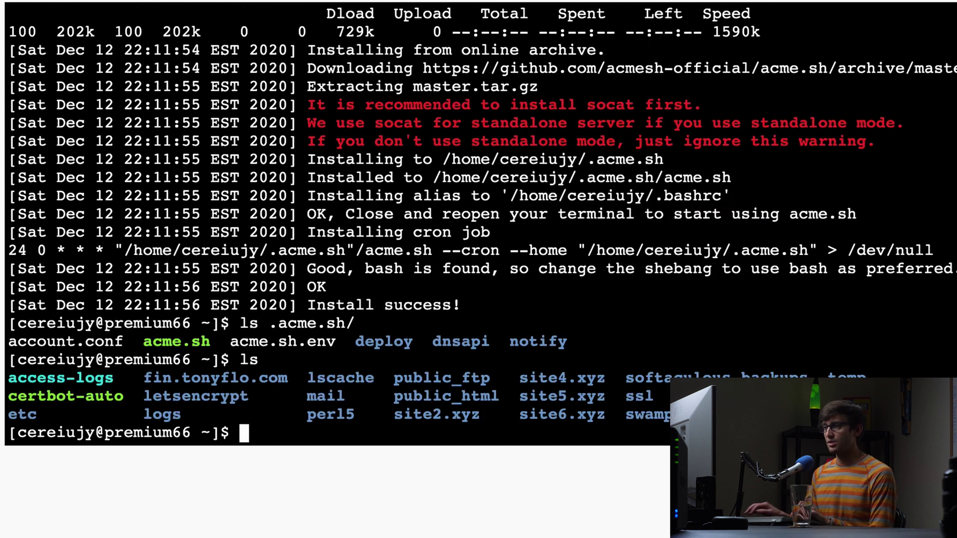
double_click(549, 378)
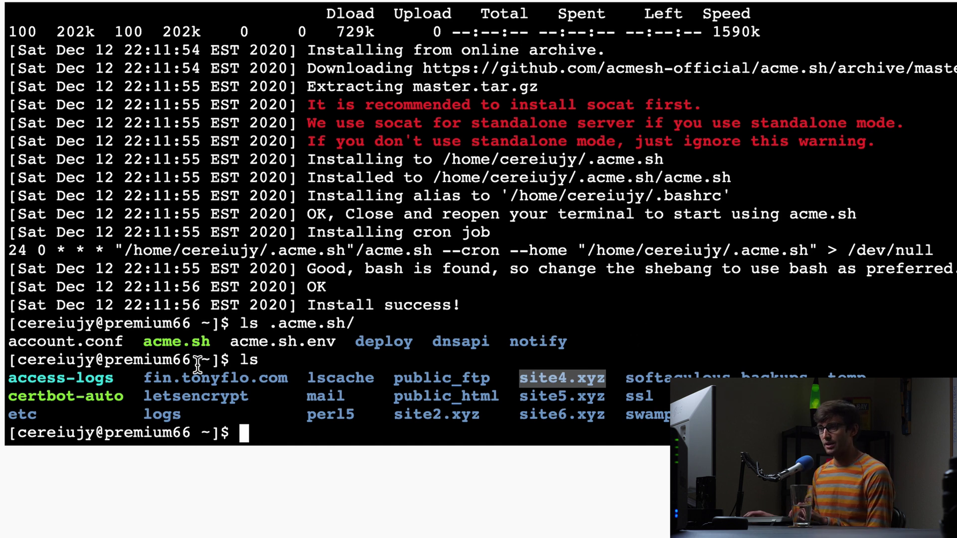
double_click(186, 341)
click(315, 323)
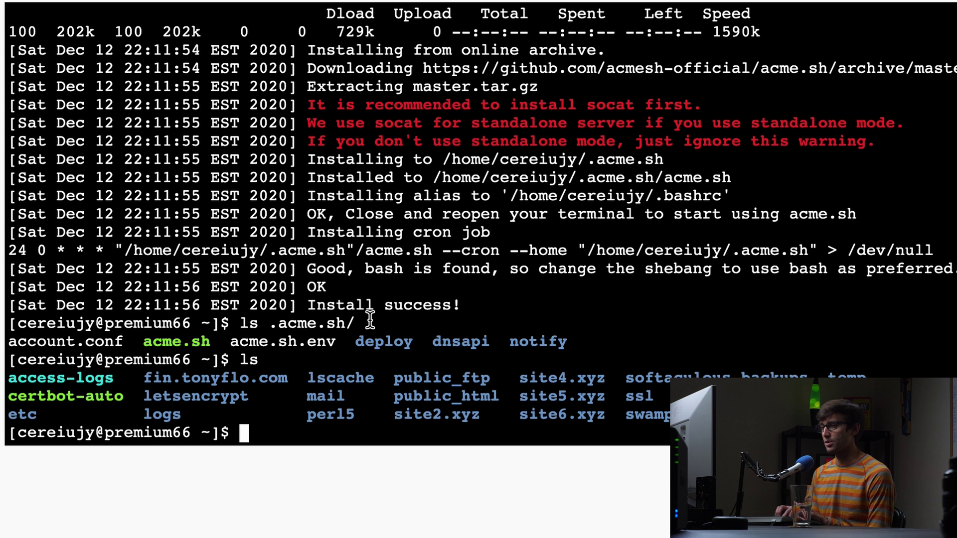
text(.)
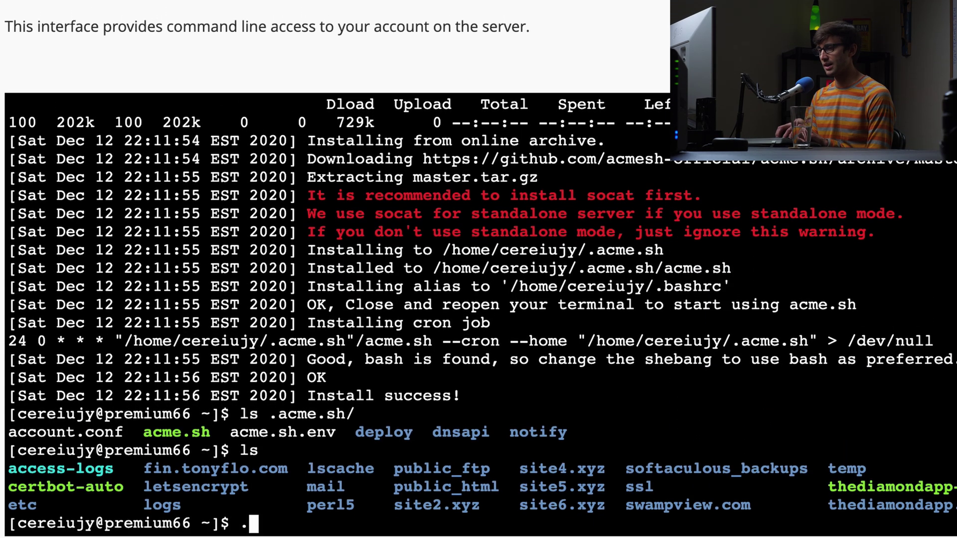
text(ac)
key(Tab)
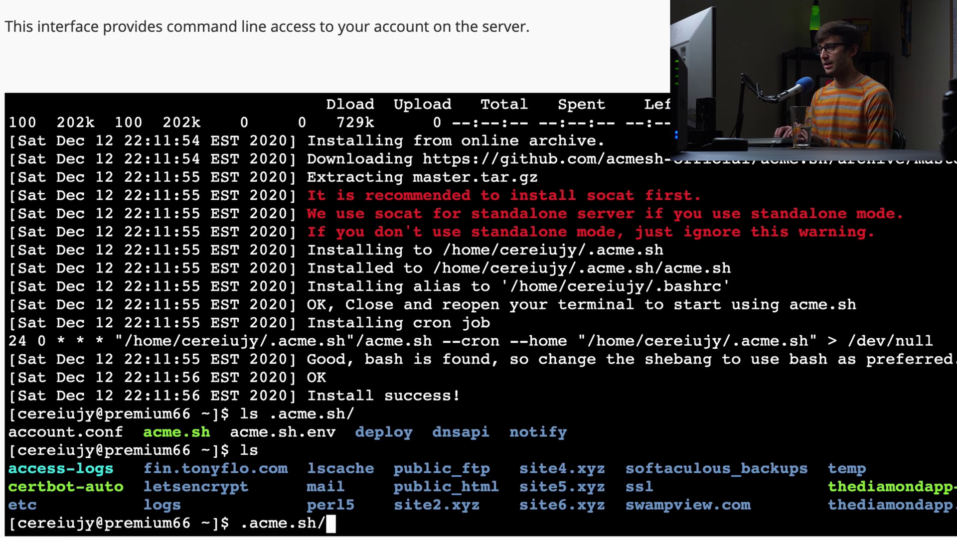
text(ac)
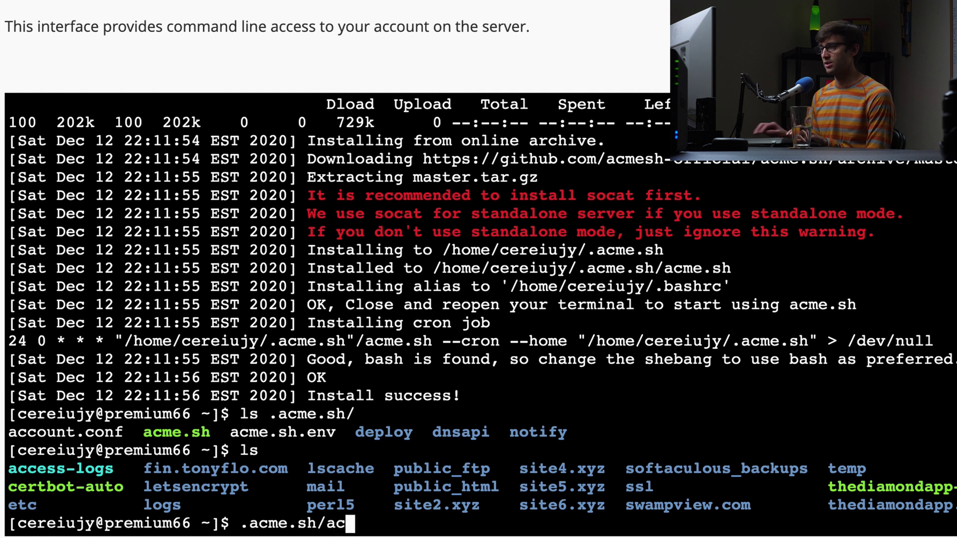
key(Tab)
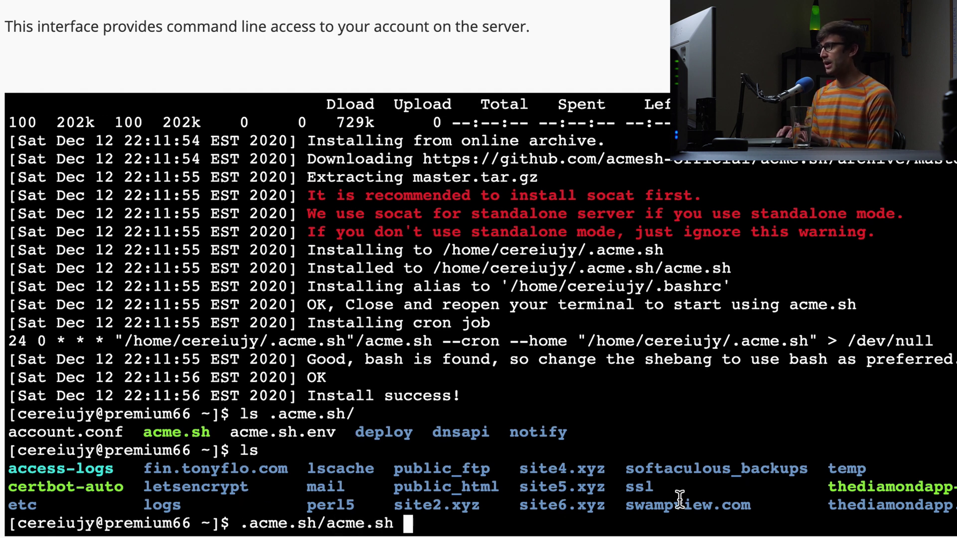
text(--is)
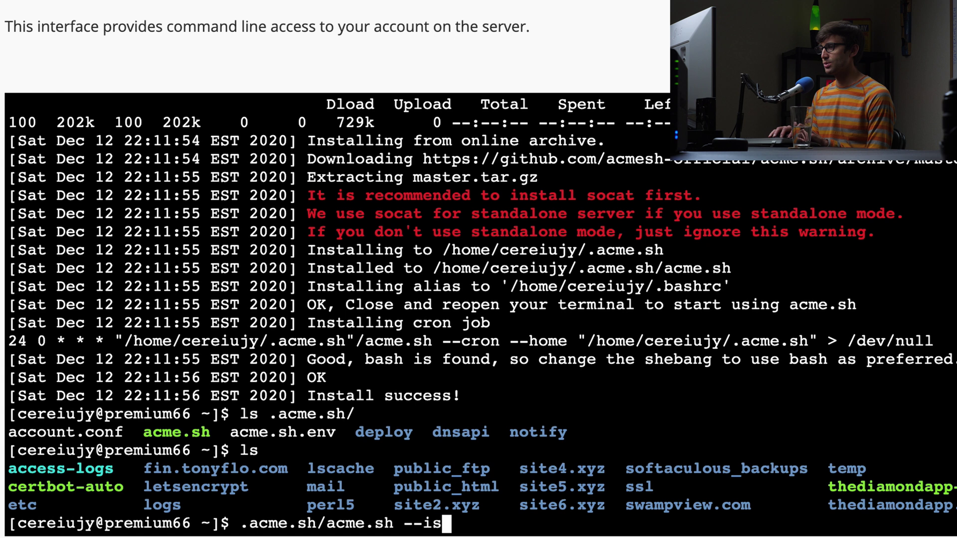
text(sue -d )
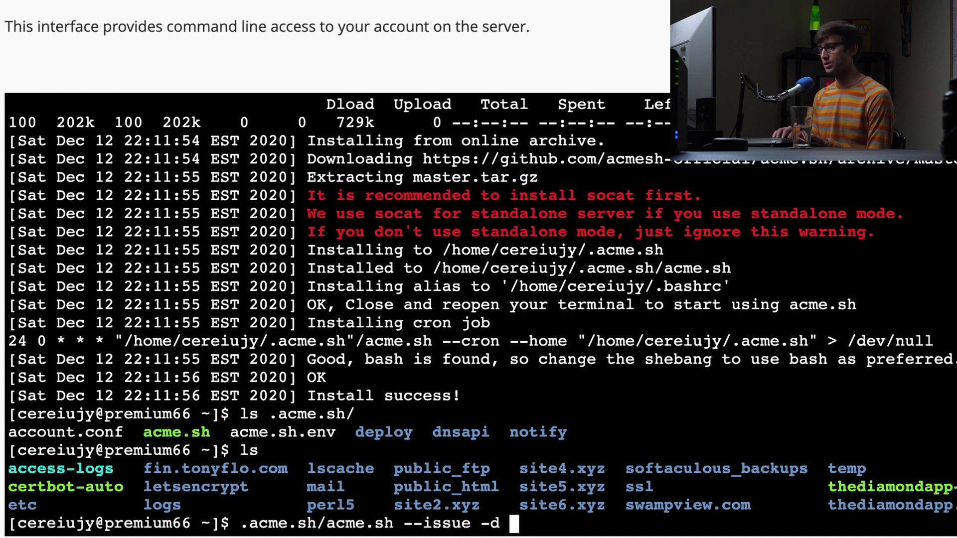
text(sit)
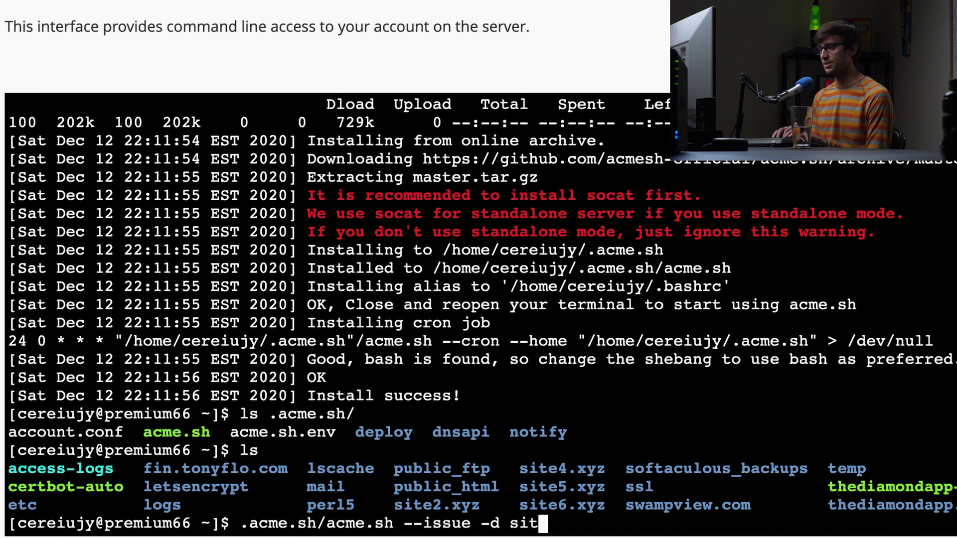
text(e4.xy)
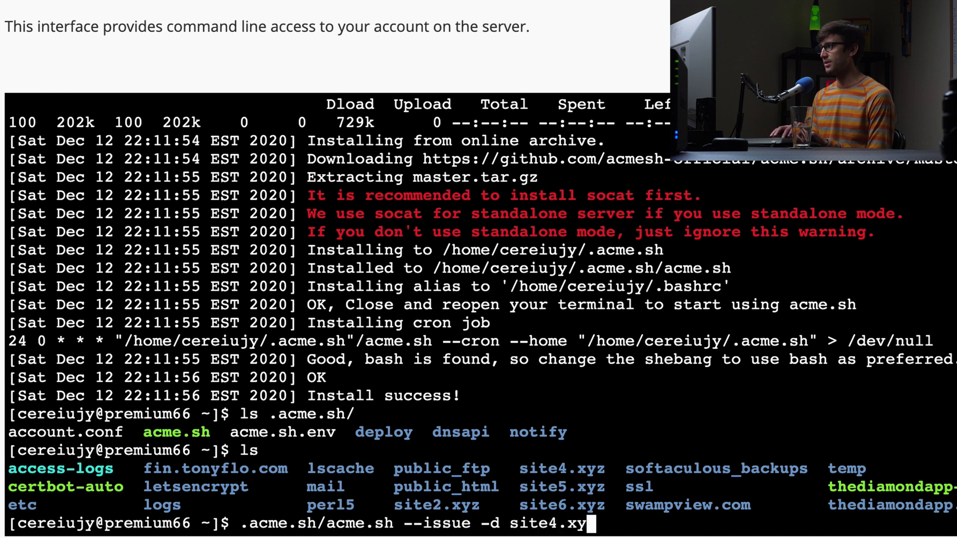
text(z -w )
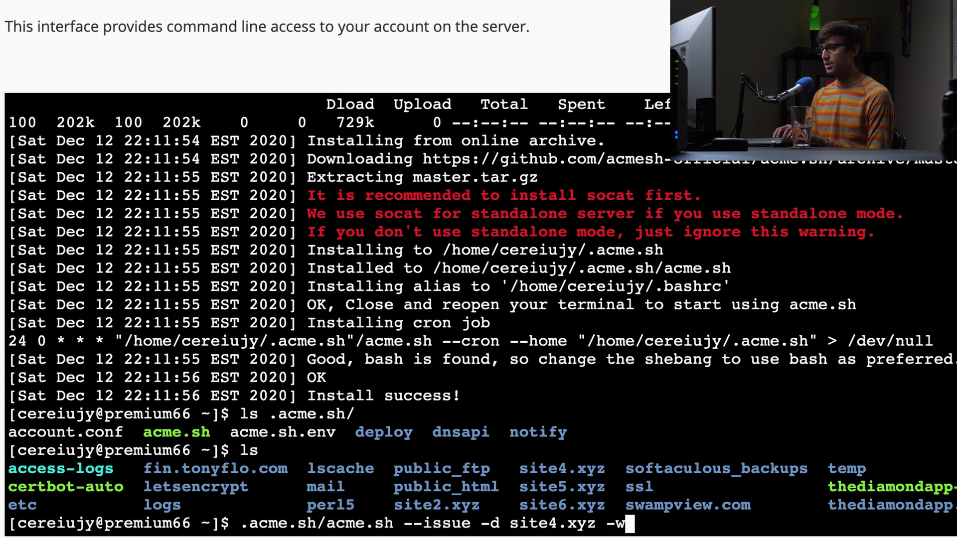
text(/)
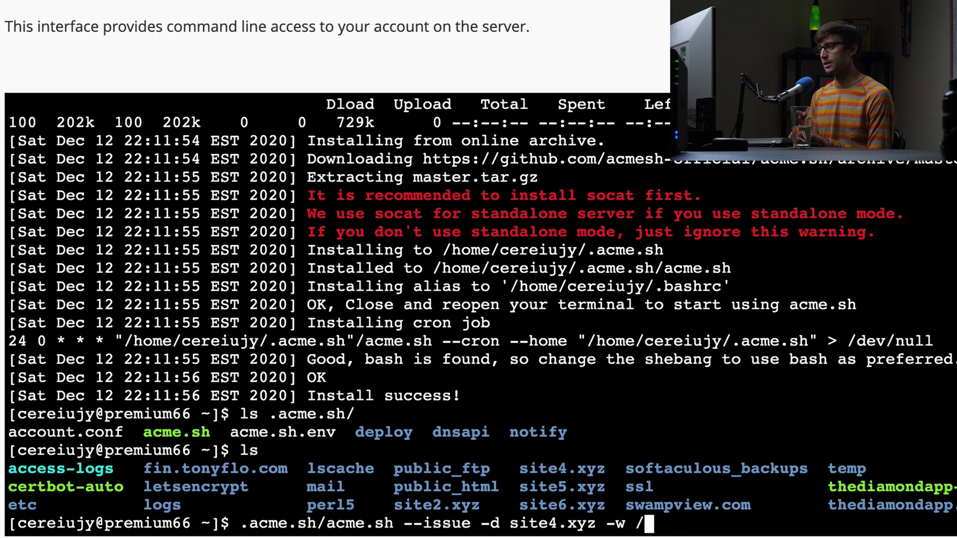
double_click(544, 471)
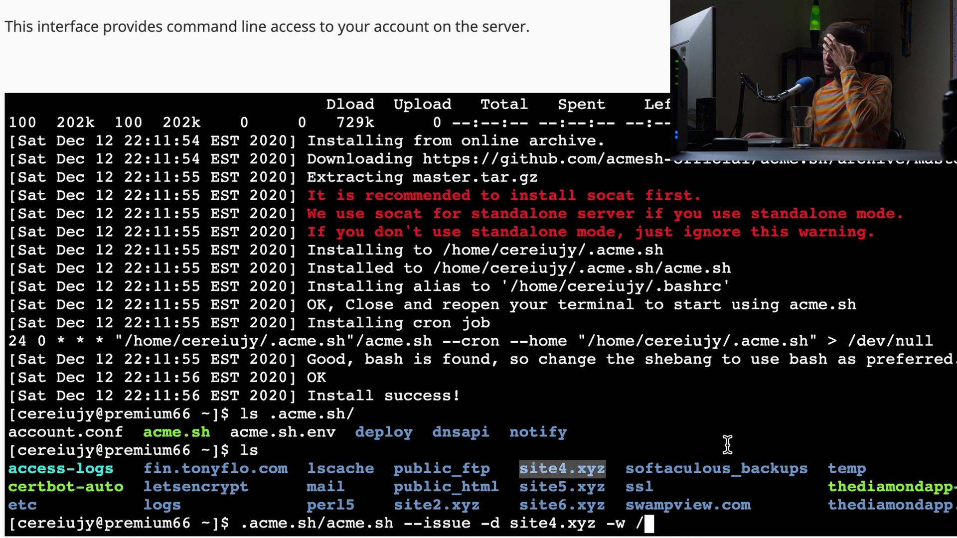
key(BackSpace)
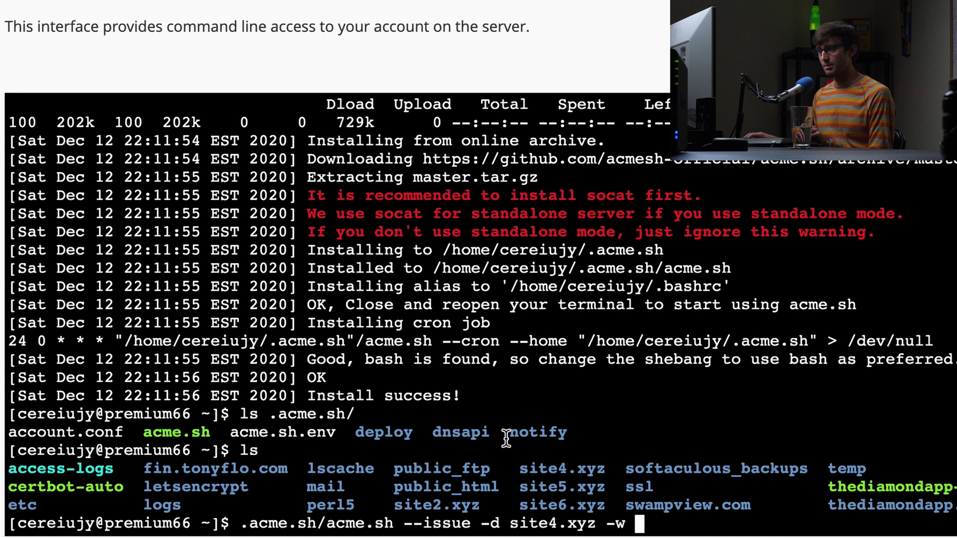
key(ctrl+c)
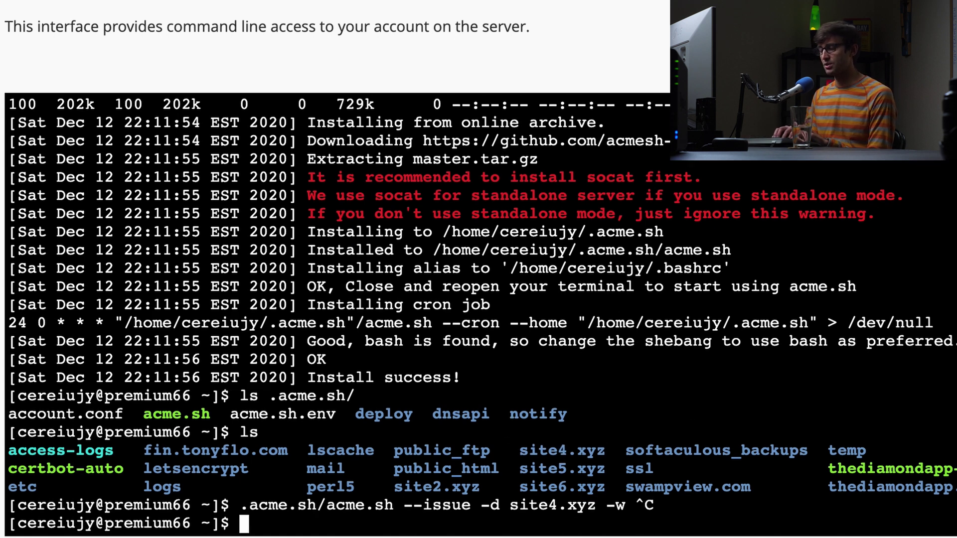
Step: Get the home path with pwd and re-enter the issue command with -w pointing to the home site4.xyz folder
text(pwd)
key(Return)
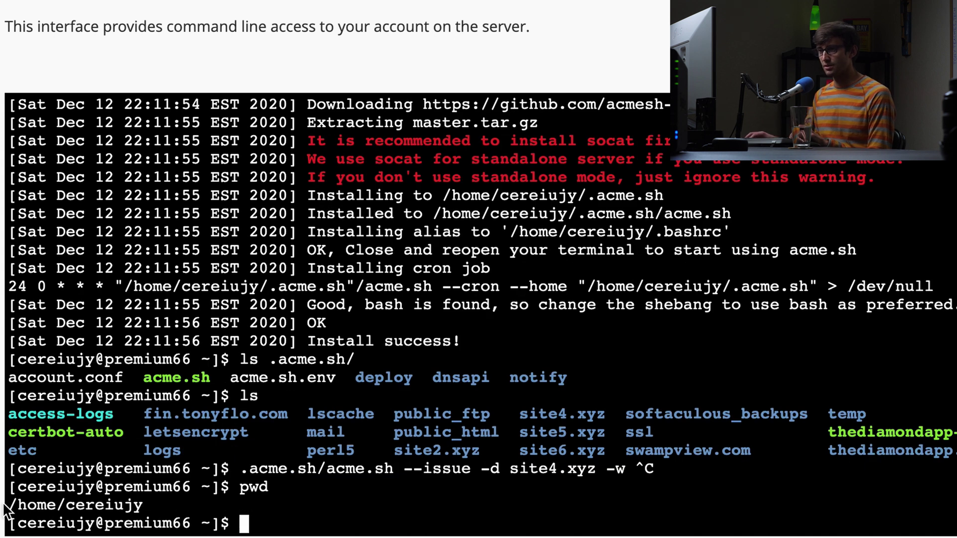
drag(7, 505, 145, 505)
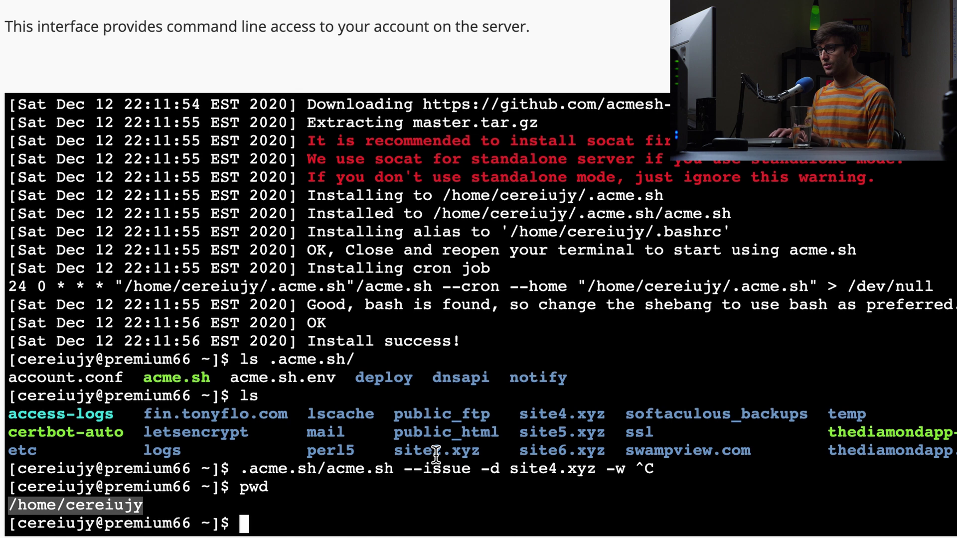
text(.a)
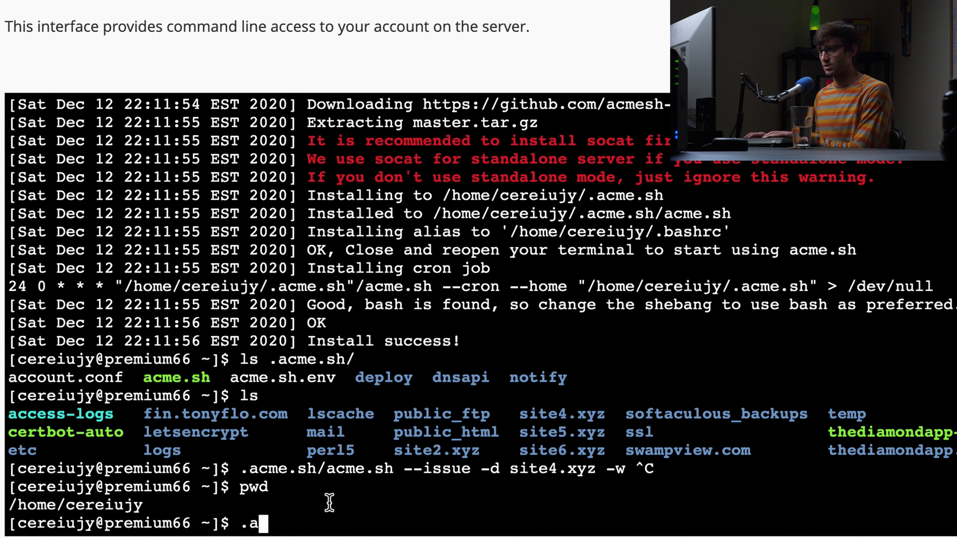
key(BackSpace)
key(BackSpace)
drag(241, 471, 594, 474)
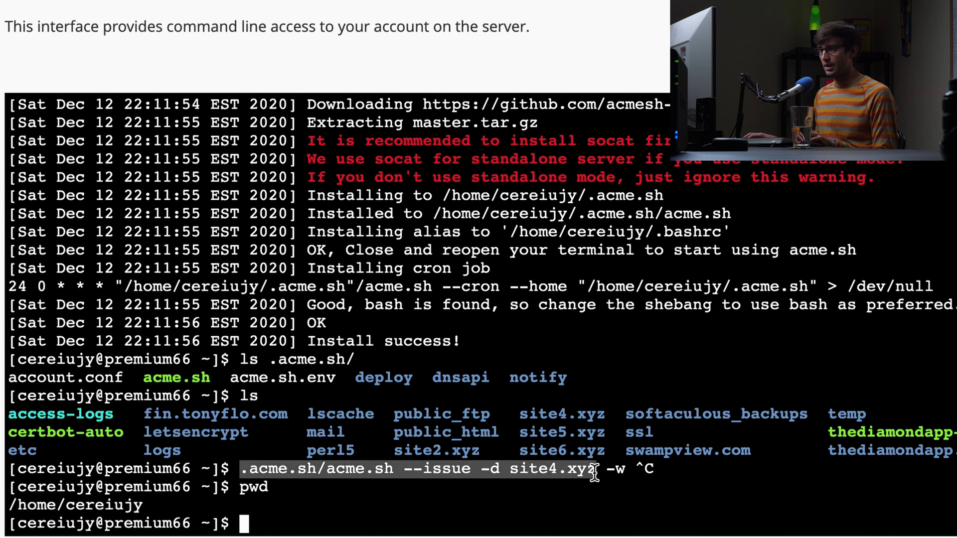
key(super+c)
key(super+v)
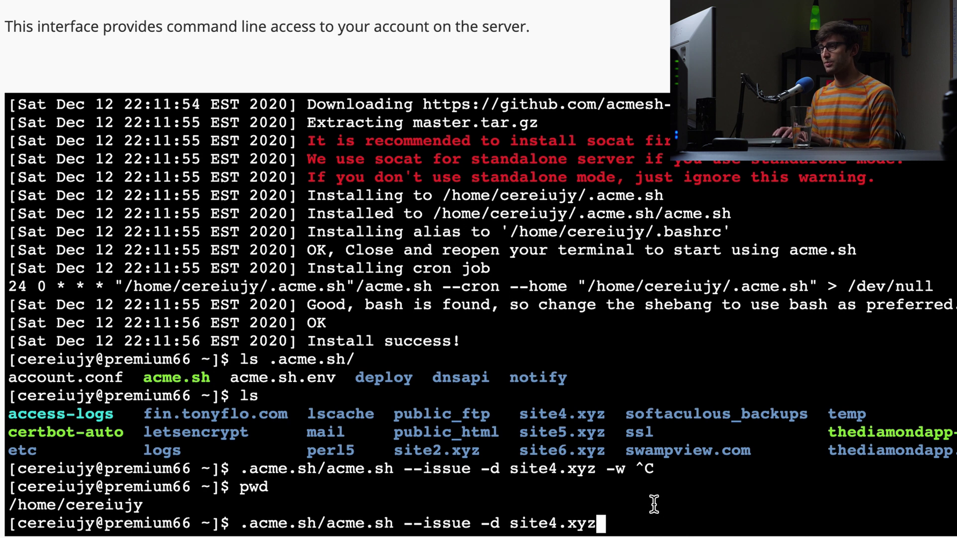
text(-w /)
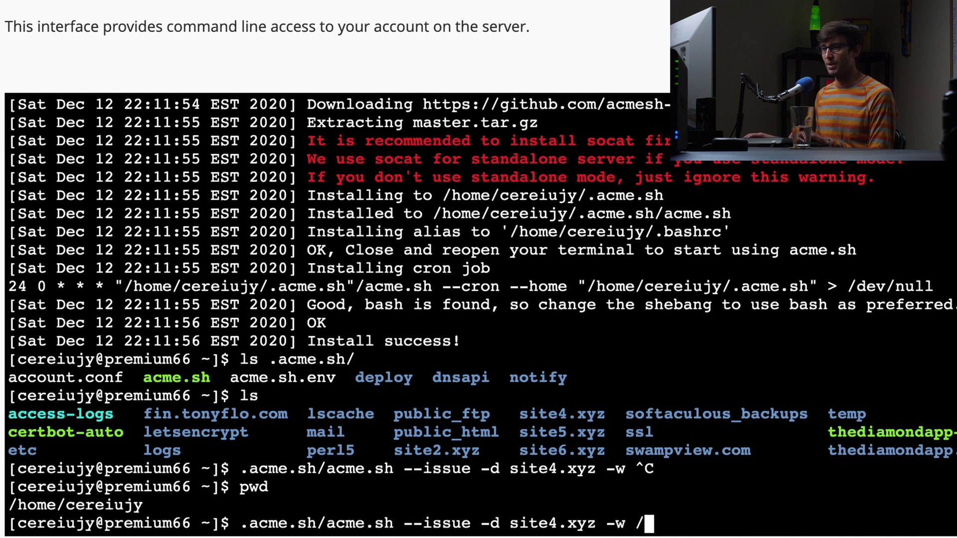
text(home)
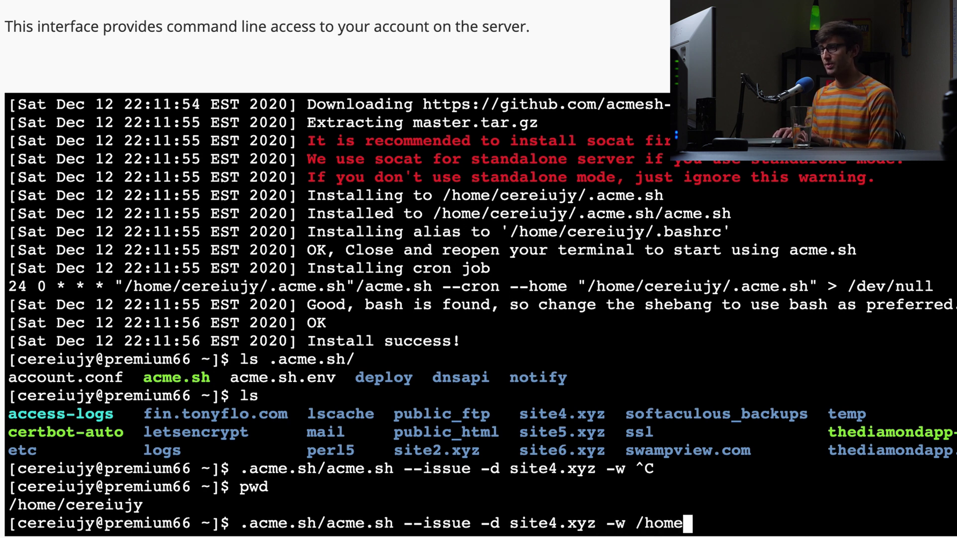
text(/cere)
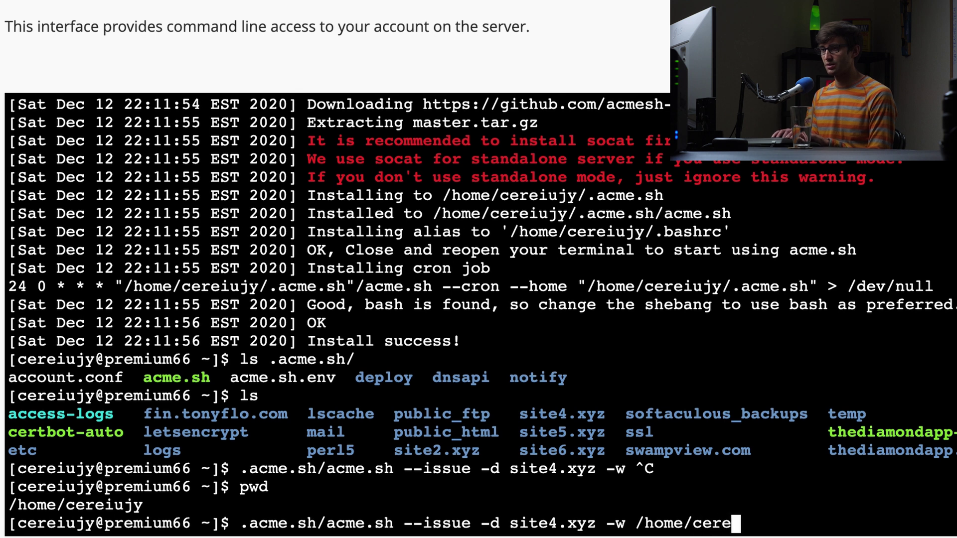
text(iujy/)
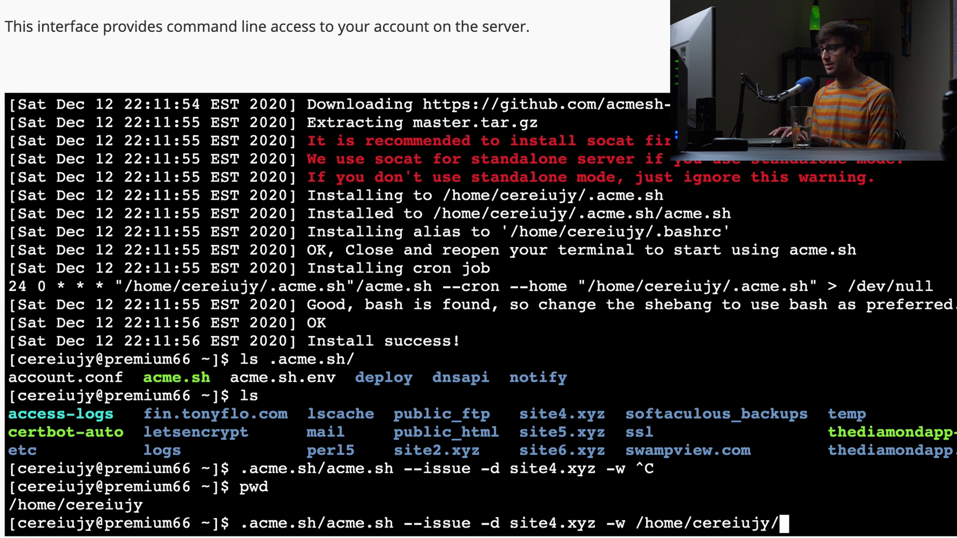
text(site)
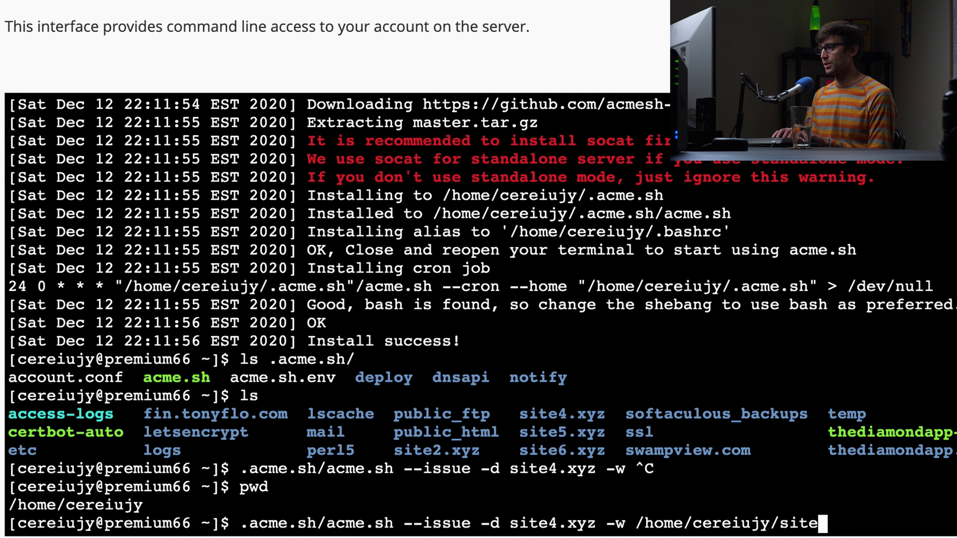
text(4)
key(Tab)
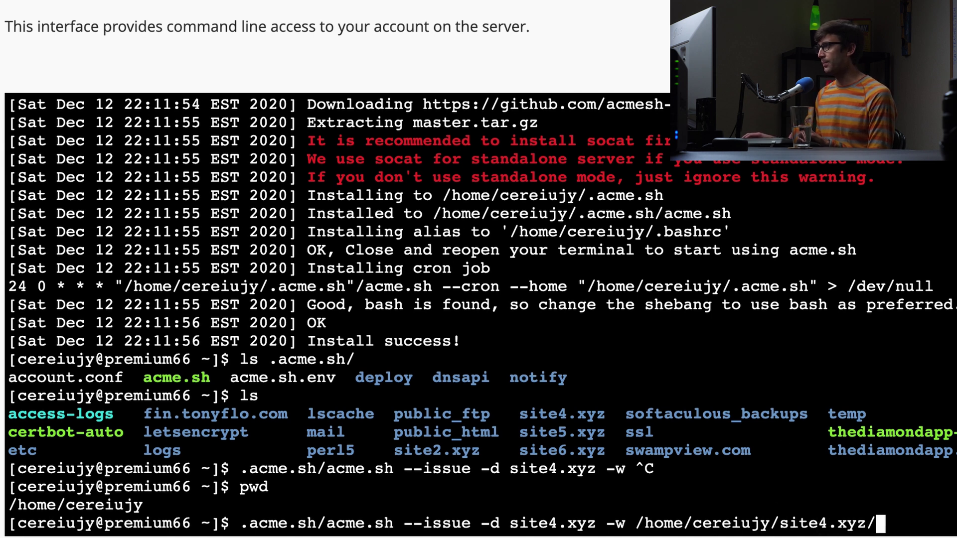
Step: Run the acme.sh issue command for site4.xyz and scroll through its output
key(Return)
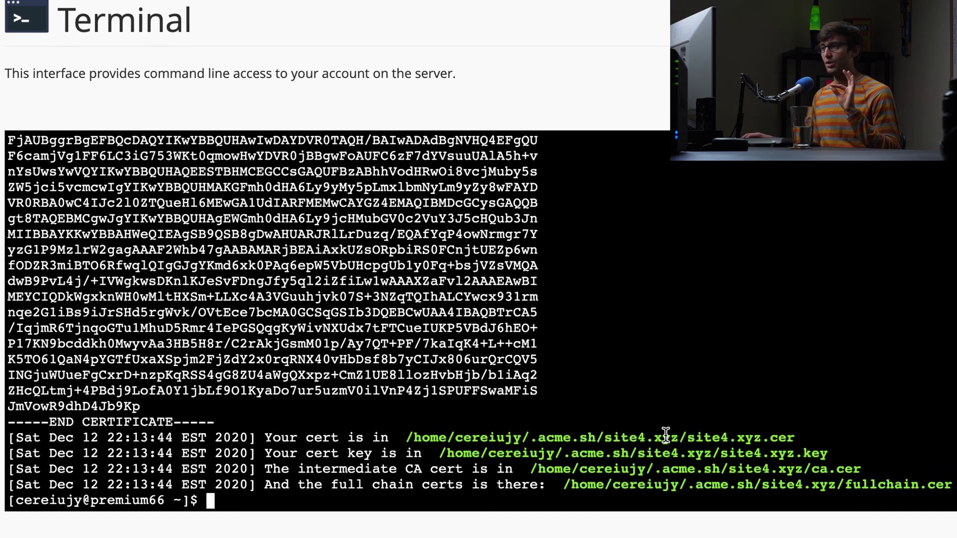
scroll(663, 384, up, 15)
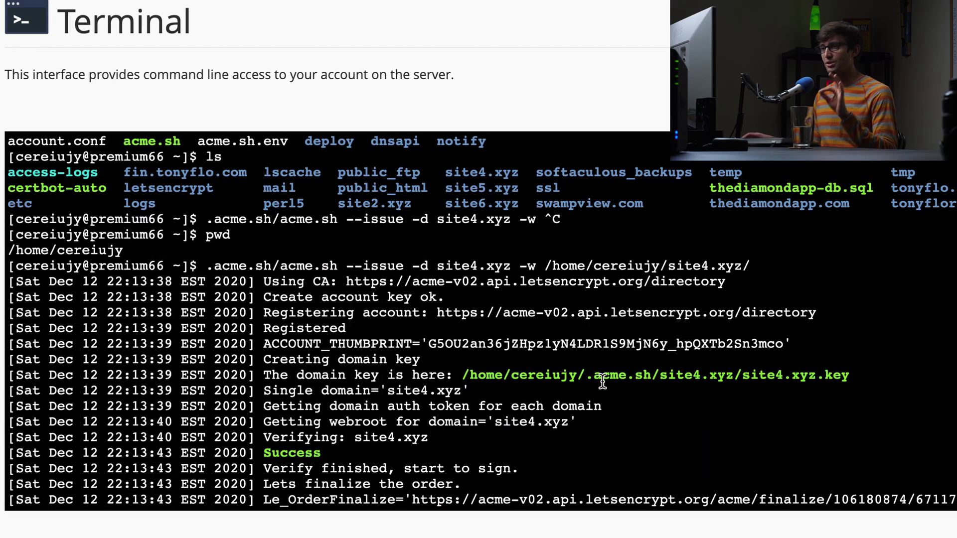
scroll(428, 384, down, 8)
scroll(390, 381, down, 5)
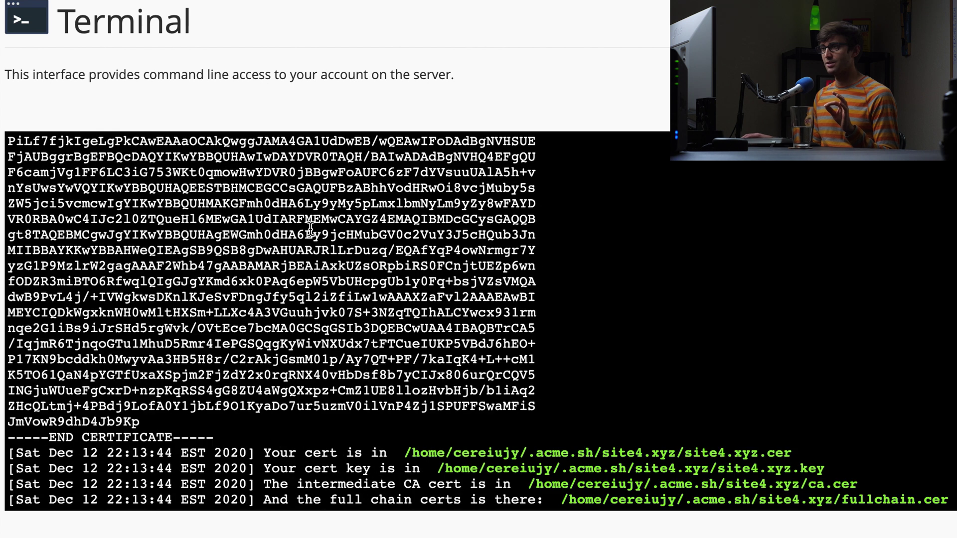
scroll(339, 265, down, 1)
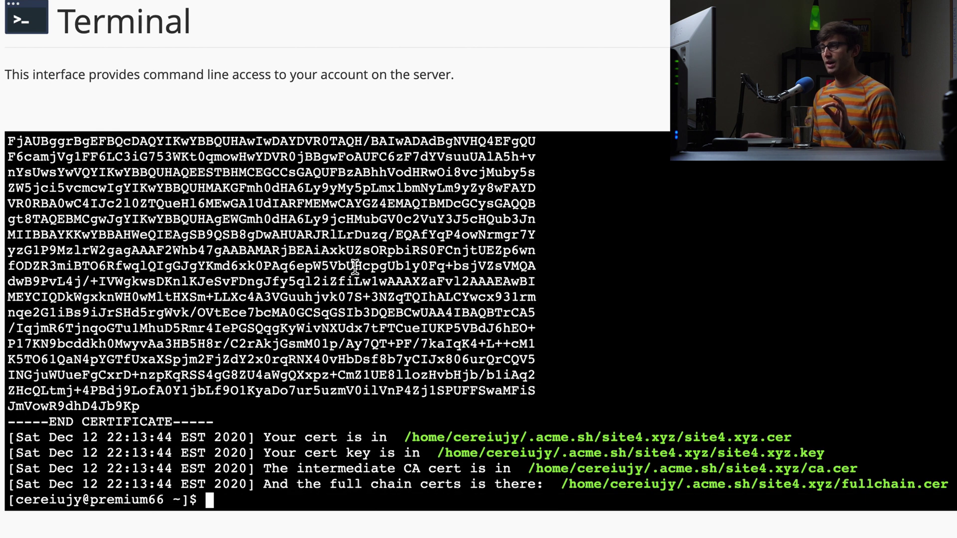
Step: Highlight the saved site4.xyz.cer, site4.xyz.key, ca.cer and fullchain.cer paths in the output
double_click(781, 440)
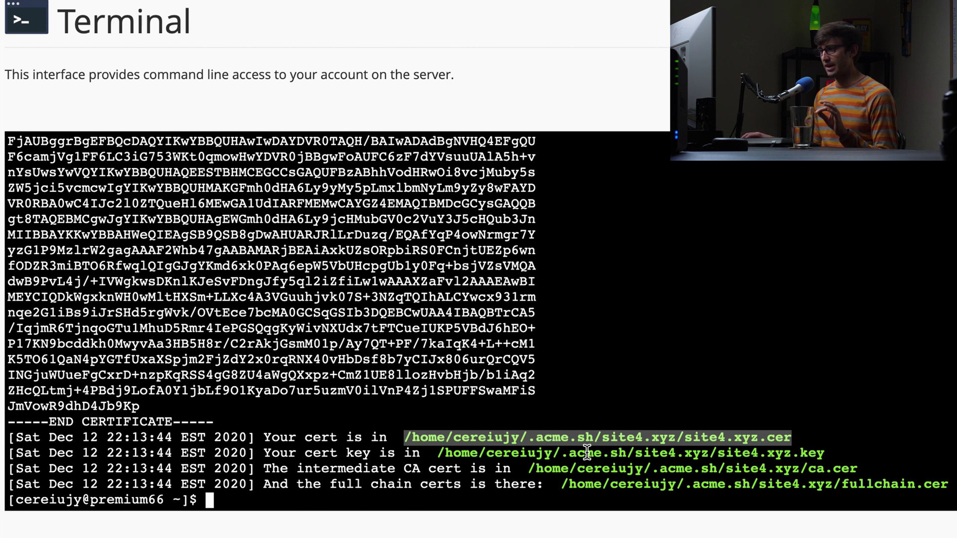
double_click(812, 457)
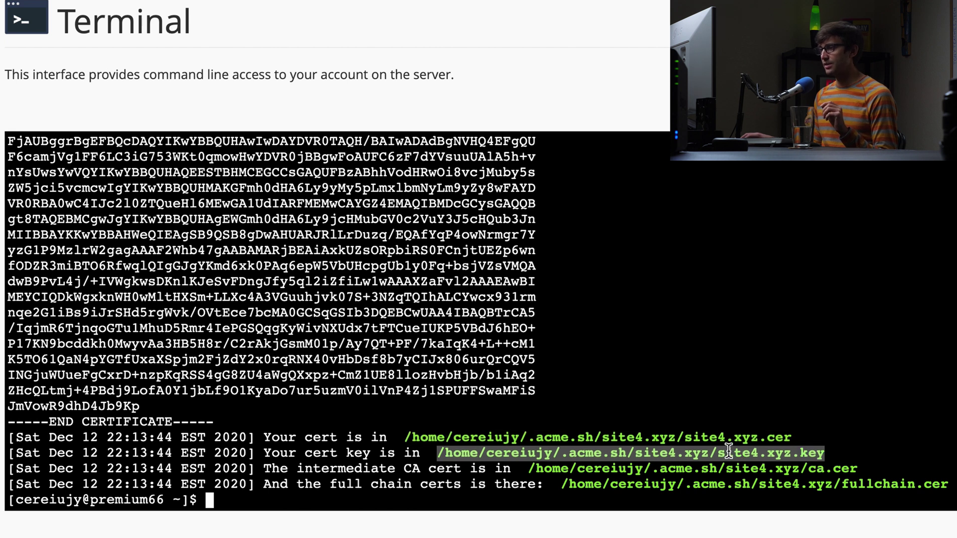
double_click(848, 470)
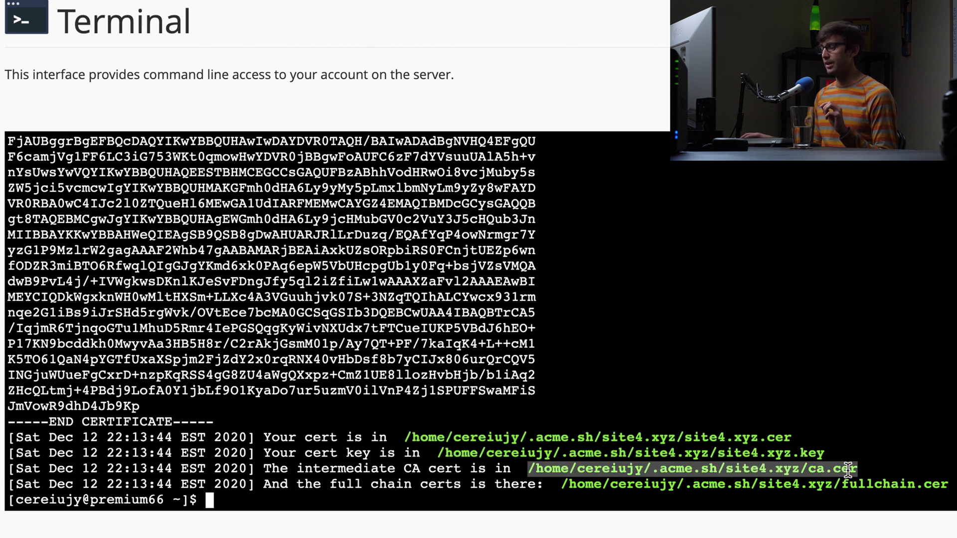
double_click(916, 481)
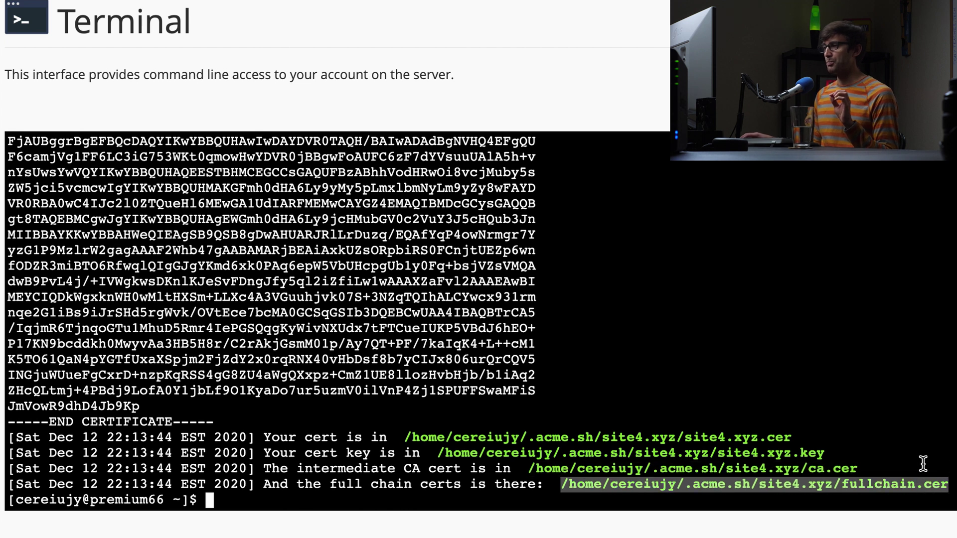
drag(808, 470, 820, 469)
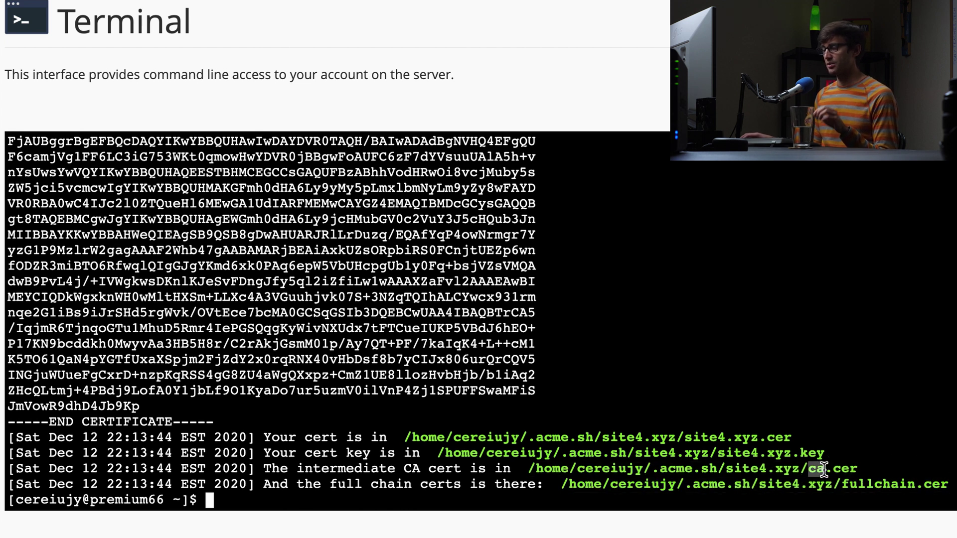
click(911, 445)
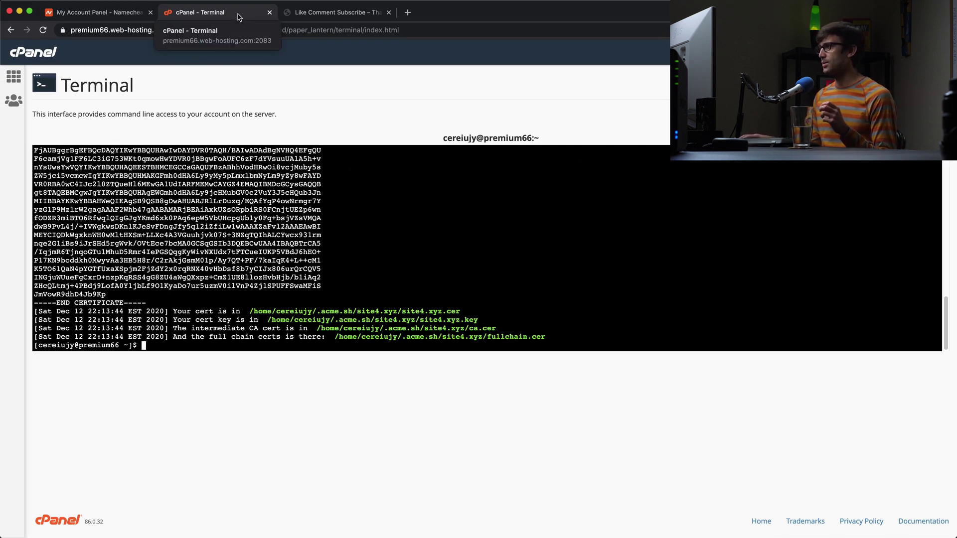
Step: Move Terminal into its own window and arrange it beside the Namecheap dashboard
drag(237, 15, 383, 54)
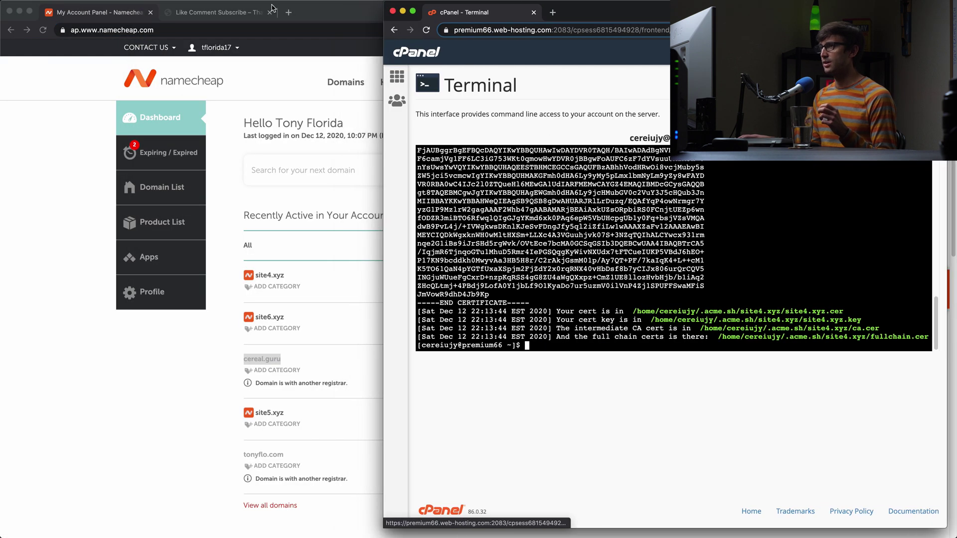
click(296, 15)
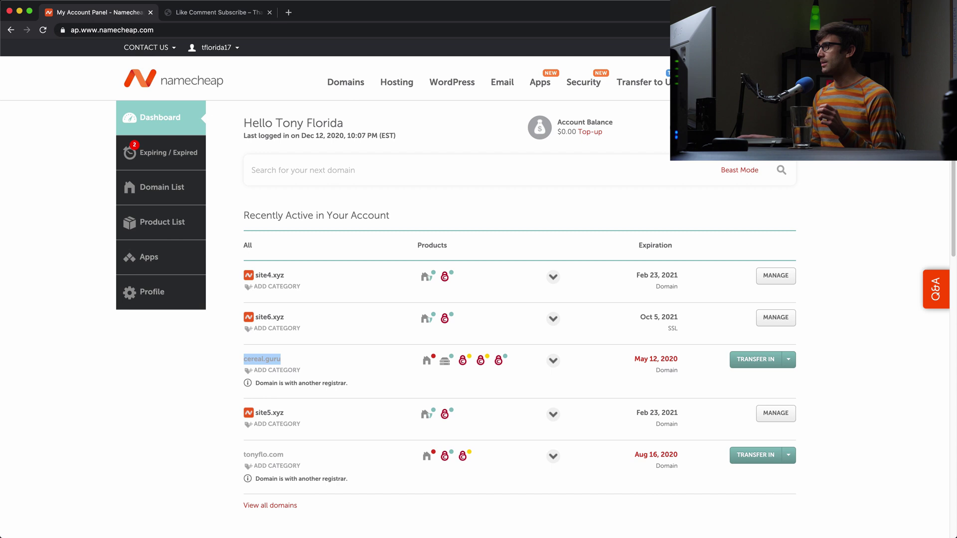
drag(954, 3, 468, 2)
click(545, 19)
drag(384, 35, 470, 38)
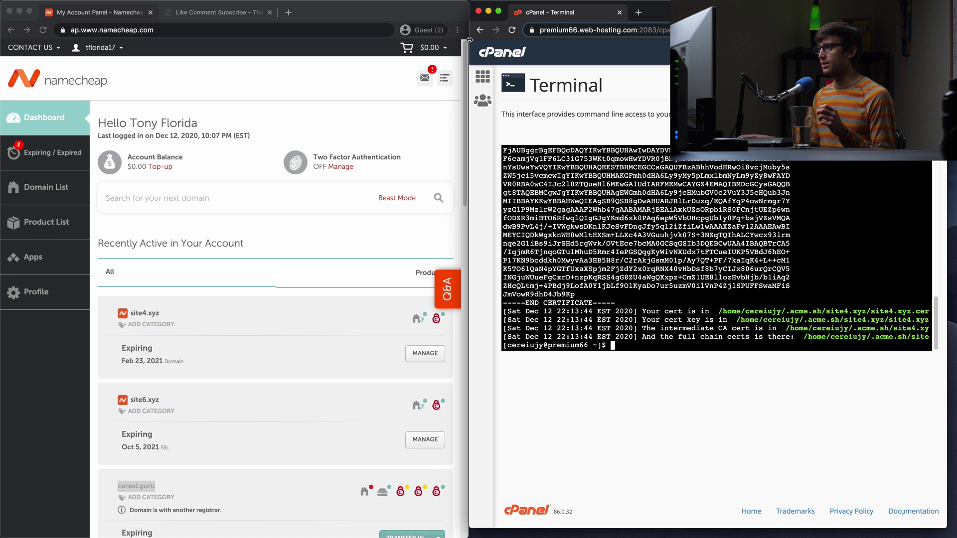
scroll(250, 304, down, 5)
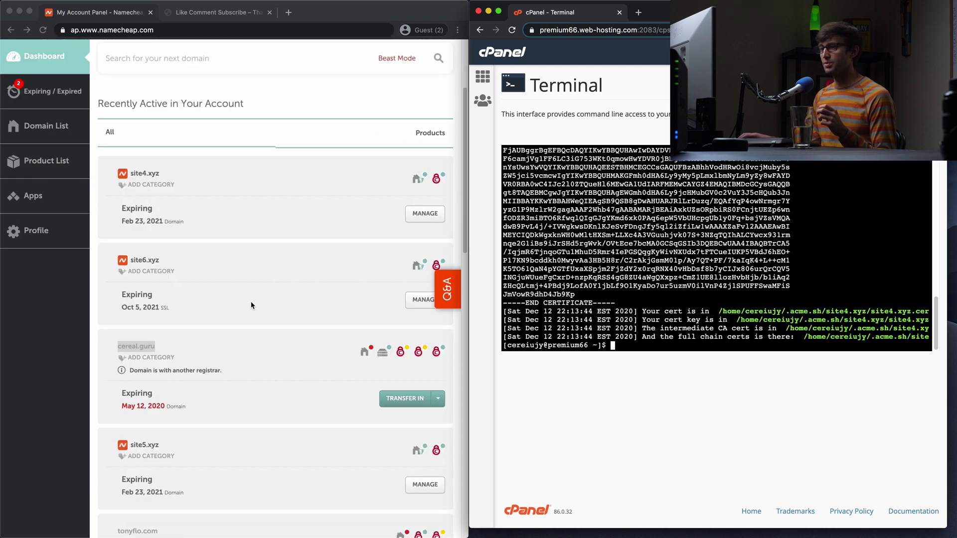
Step: Open the Stellar Plus plan's cPanel in a new tab, close the Terminal window, and maximize cPanel
click(375, 354)
mouse_move(382, 351)
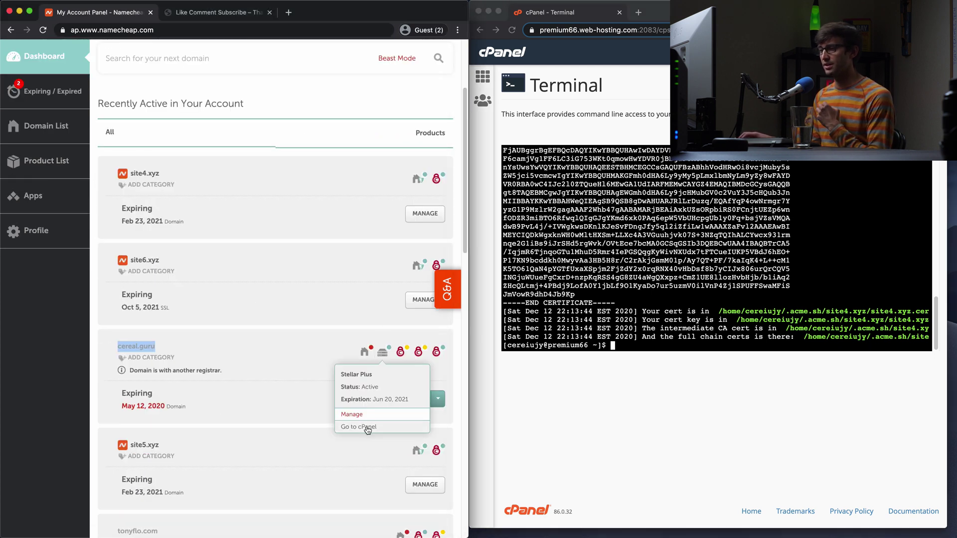
click(367, 427)
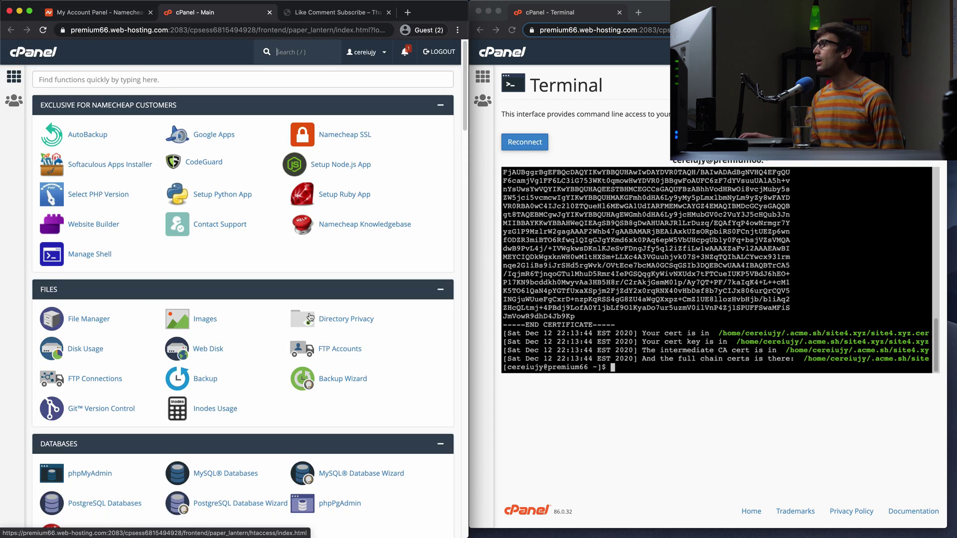
click(671, 310)
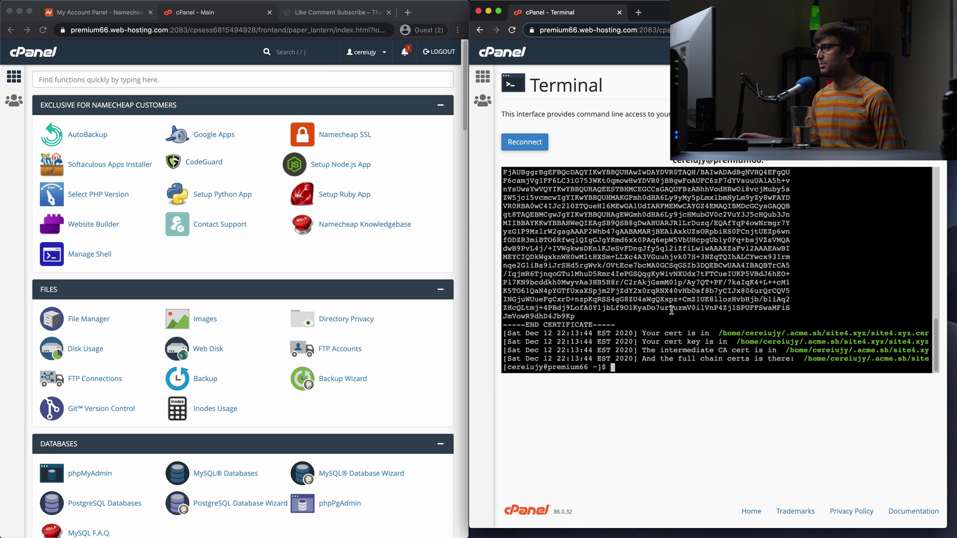
click(479, 12)
key(ctrl+alt+Return)
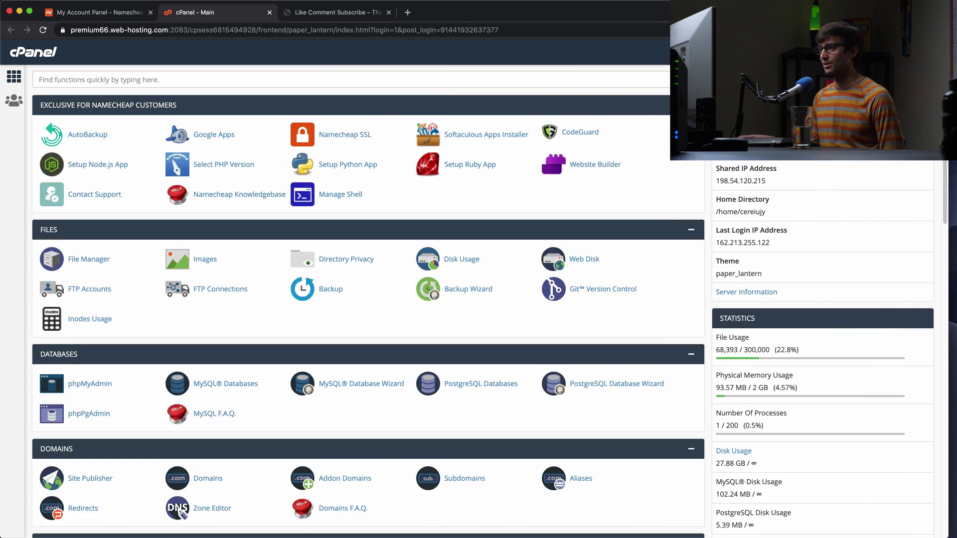
Step: Search cPanel tools for 'ssl', clear the search, and open Terminal
click(256, 80)
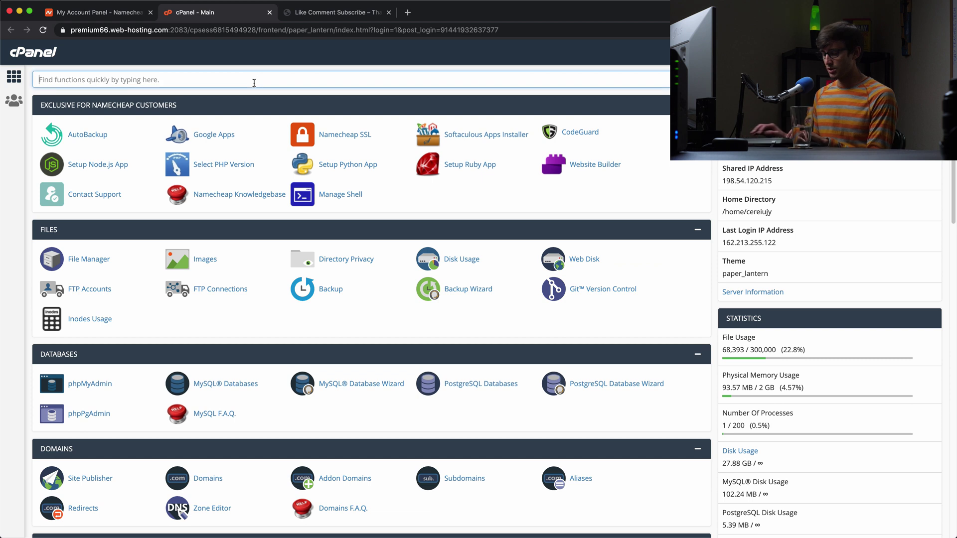
text(ssl)
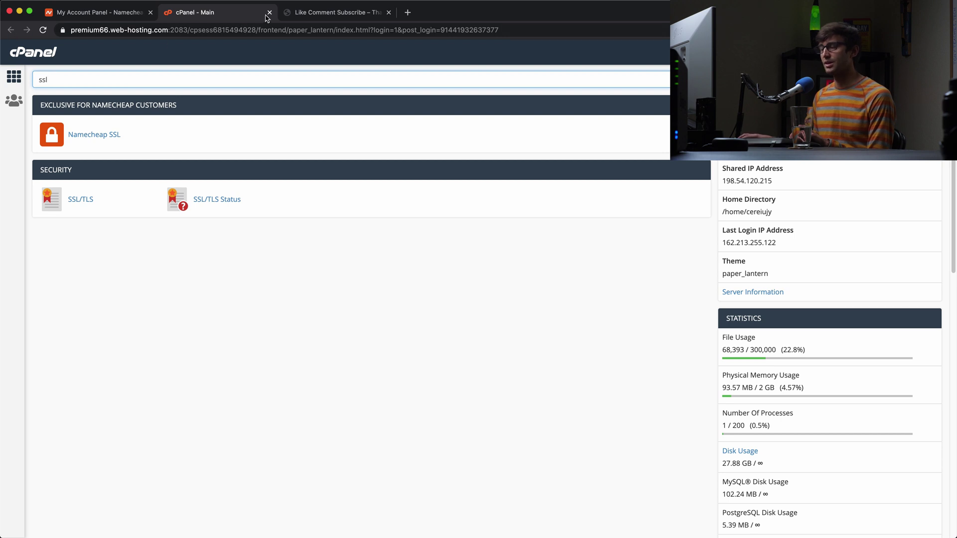
key(super+a)
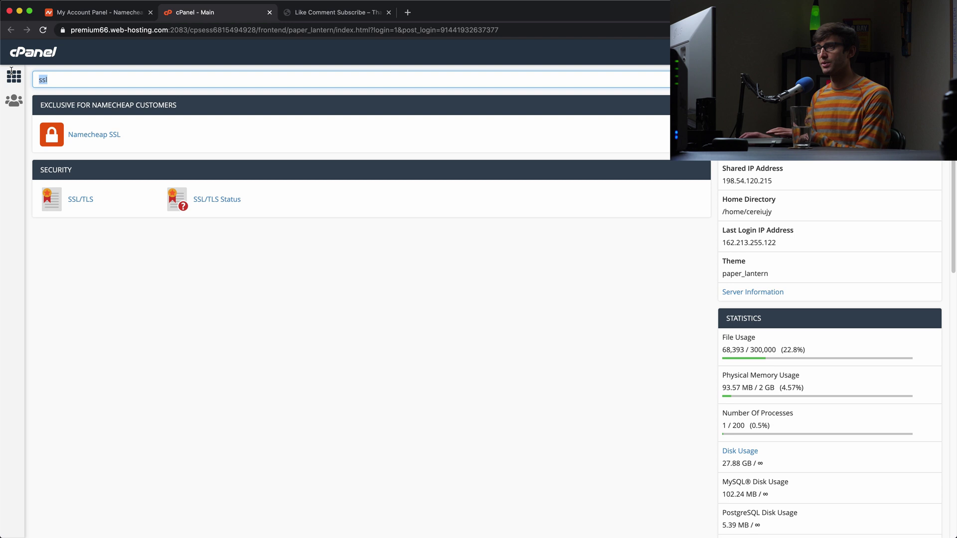
key(BackSpace)
scroll(132, 241, down, 15)
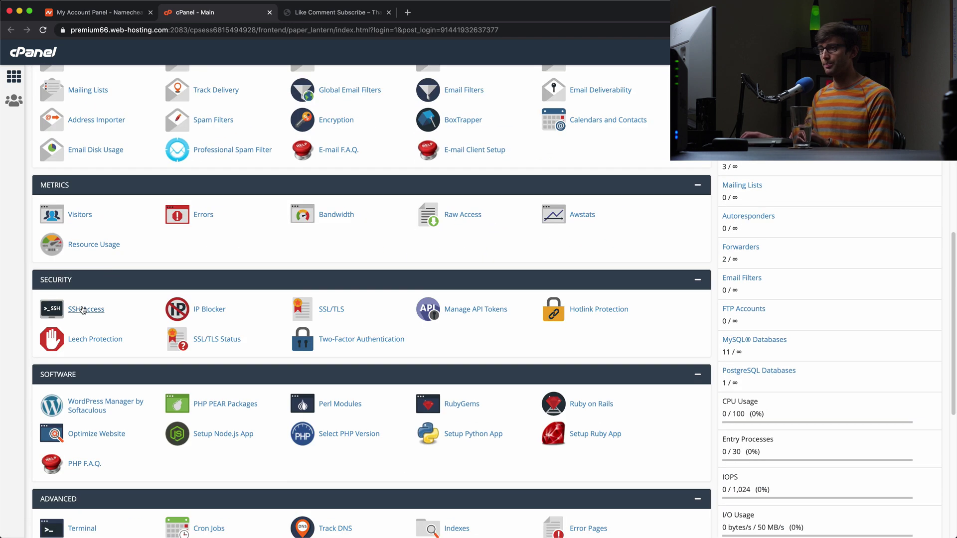
scroll(83, 310, down, 2)
click(49, 439)
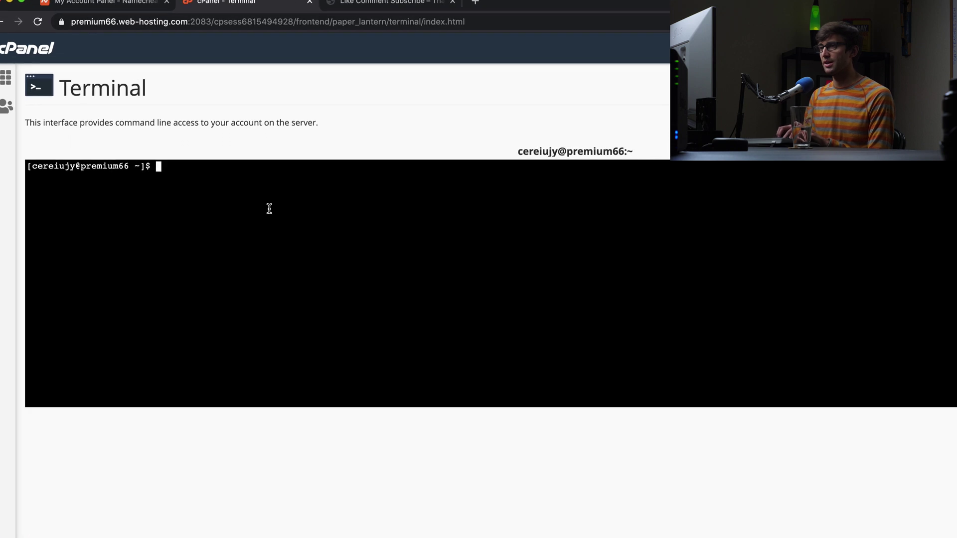
Step: Change into .acme.sh/site4.xyz and list its certificate files
text(cd ./)
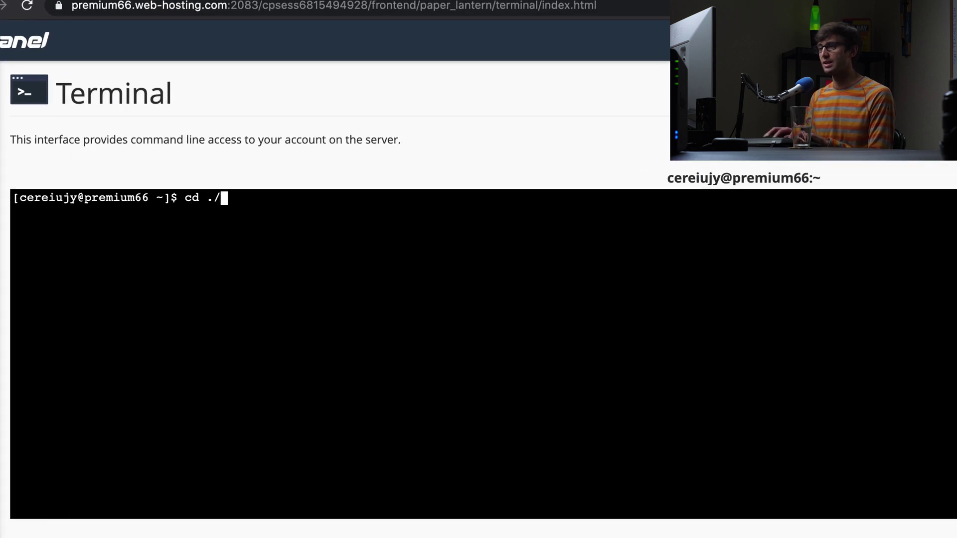
key(BackSpace)
text(ac)
key(Tab)
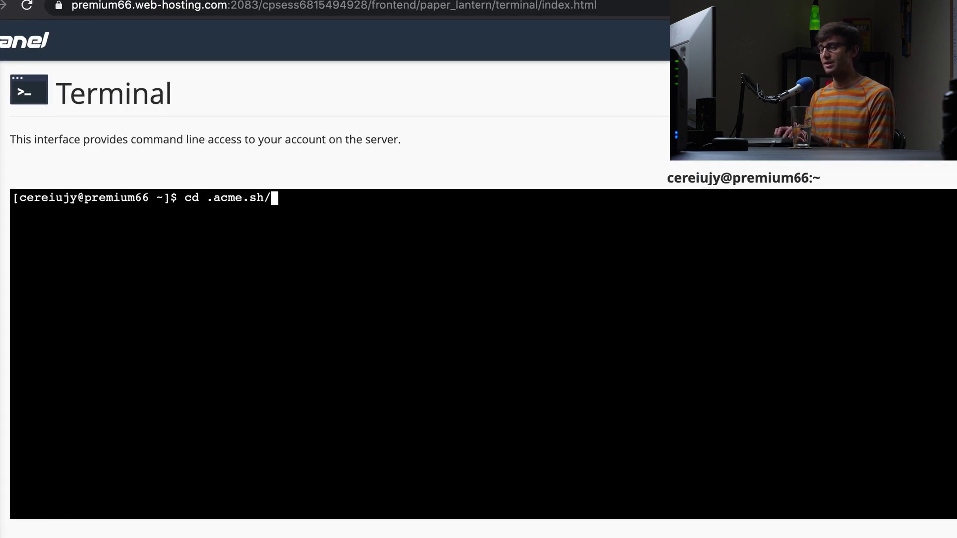
key(Tab)
key(Tab)
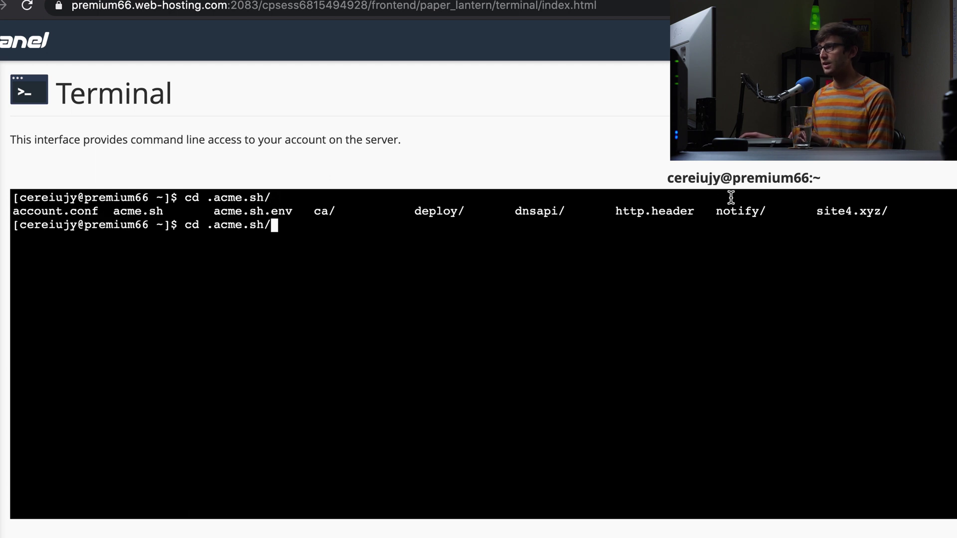
double_click(838, 212)
text(si)
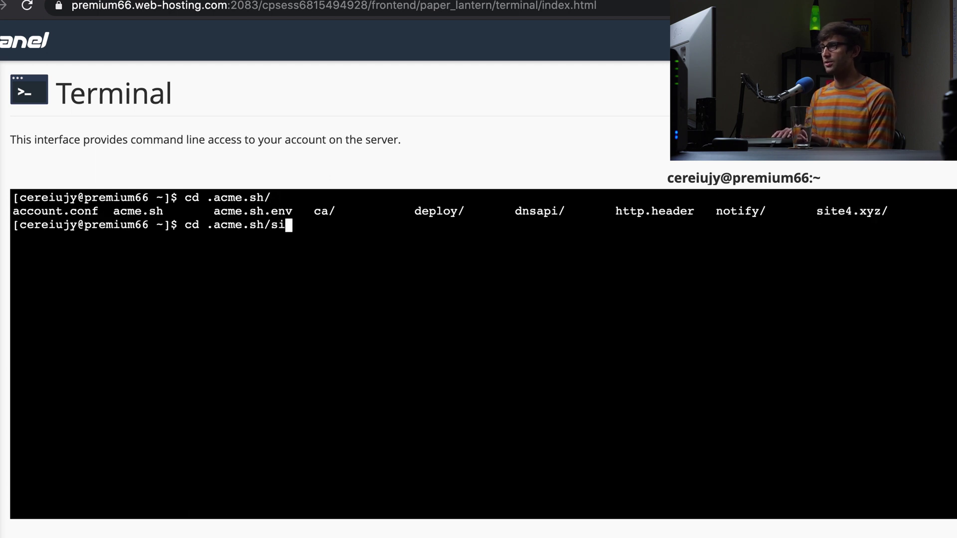
key(Tab)
key(Return)
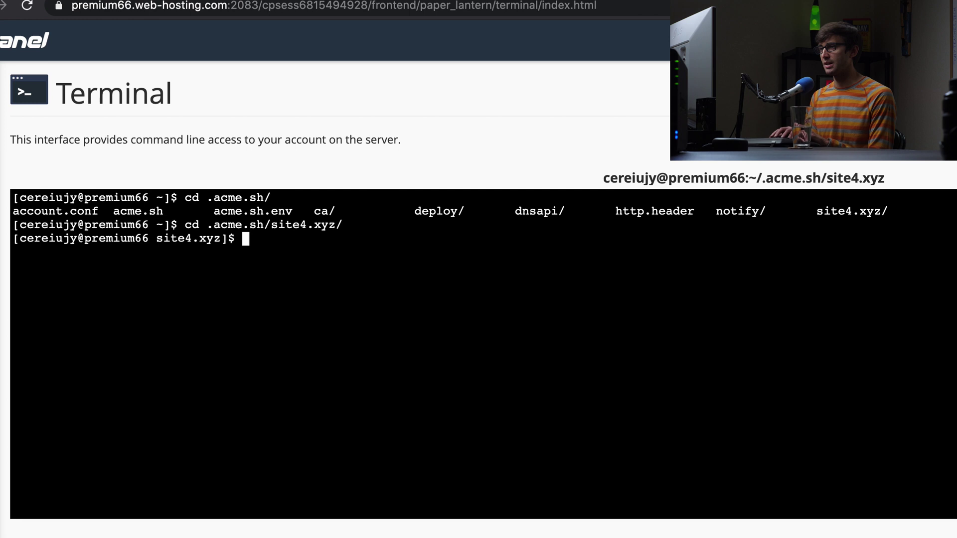
text(ls)
key(Return)
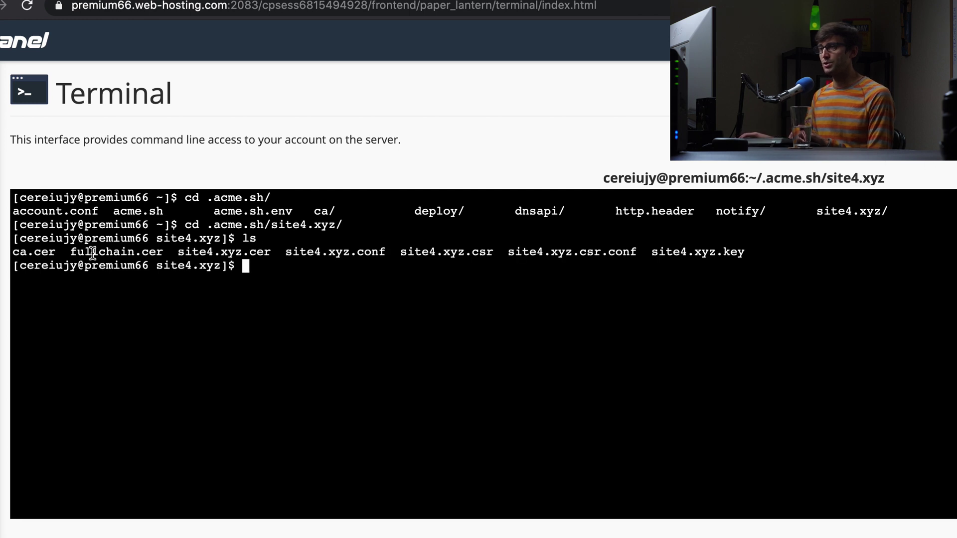
Step: Print site4.xyz.cer with cat and copy the certificate text
double_click(188, 249)
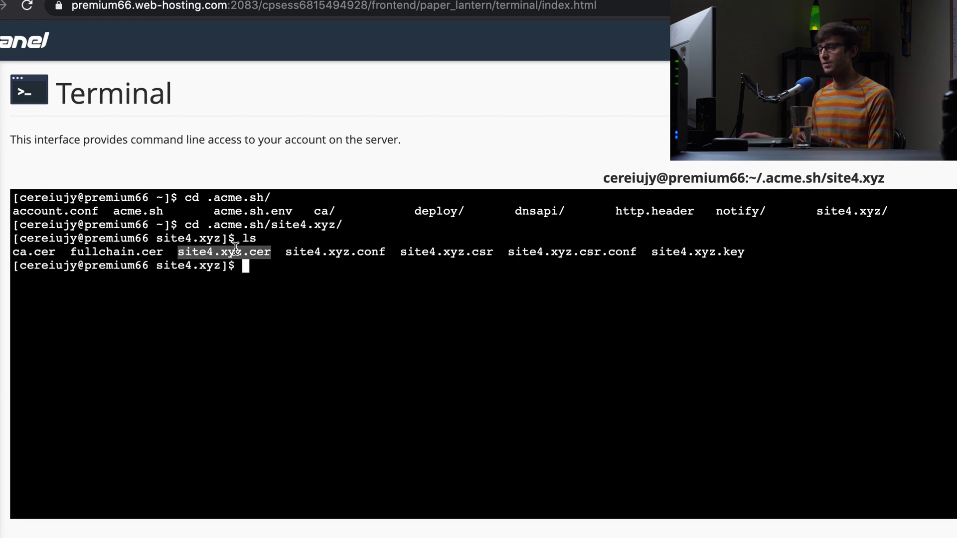
text(cat )
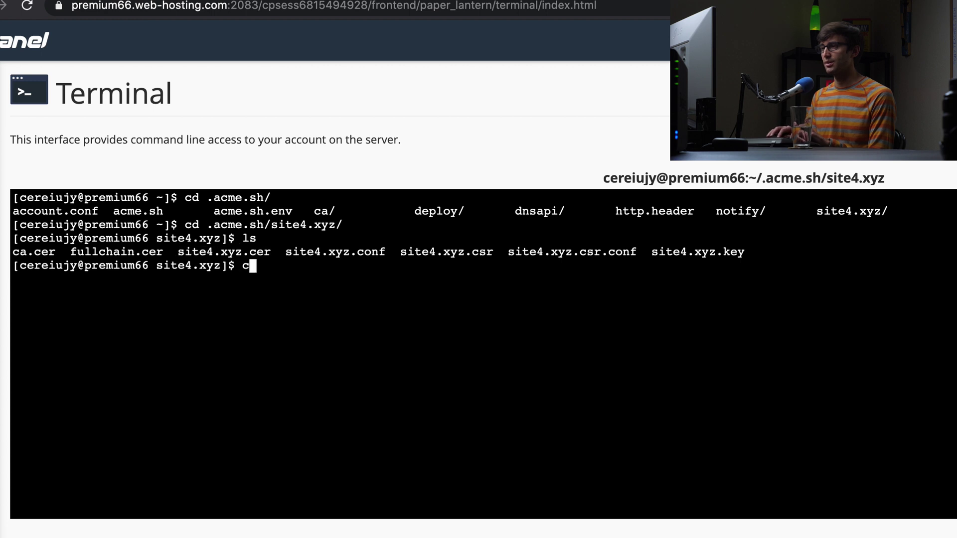
text(s)
key(Tab)
key(Return)
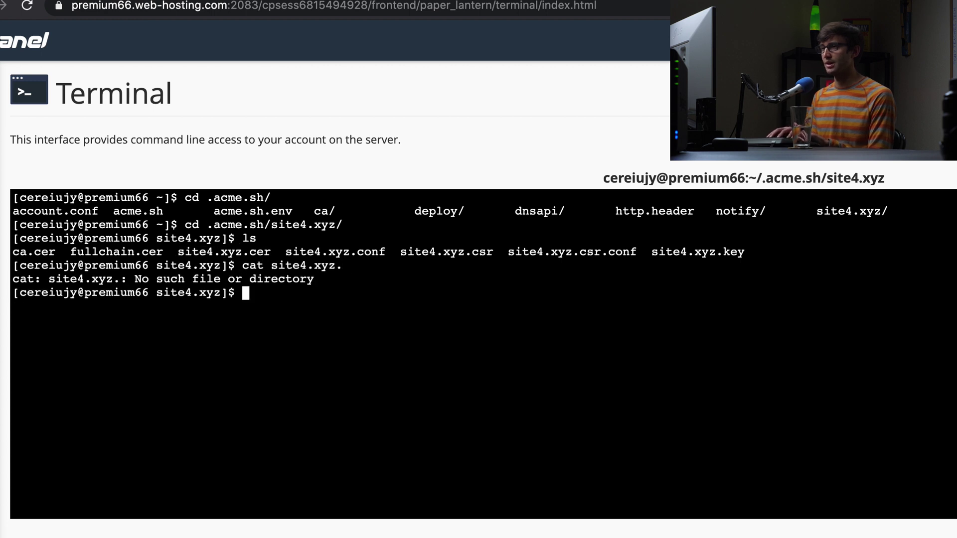
key(Up)
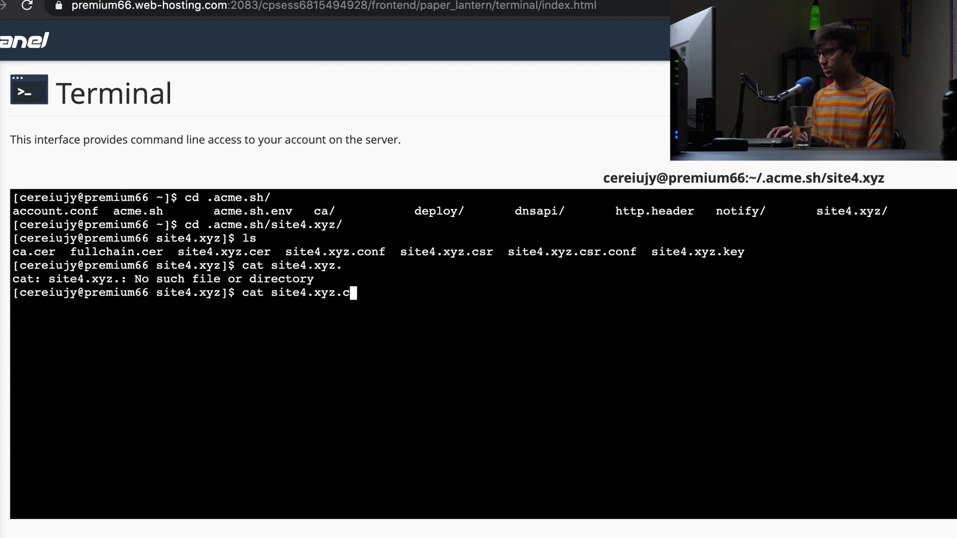
text(cer)
key(Return)
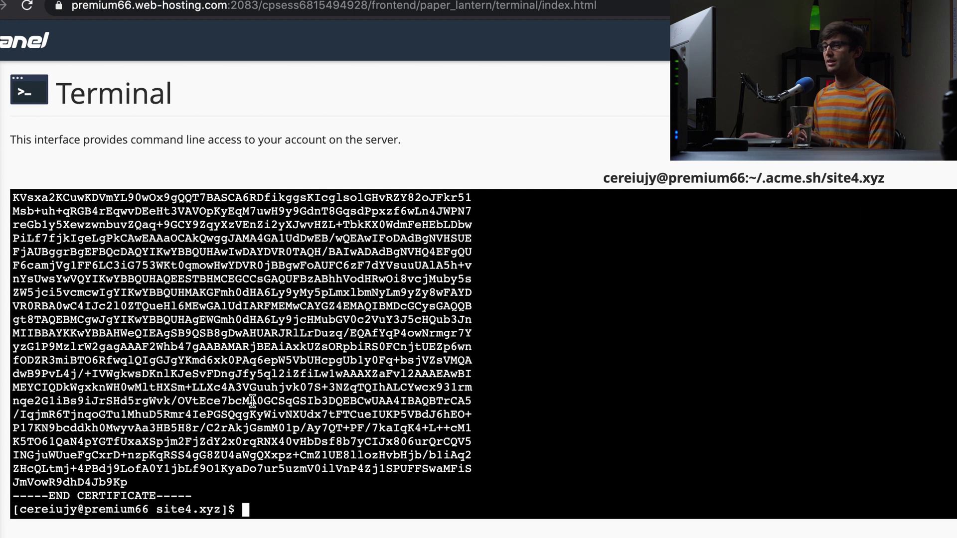
drag(170, 494, 6, 299)
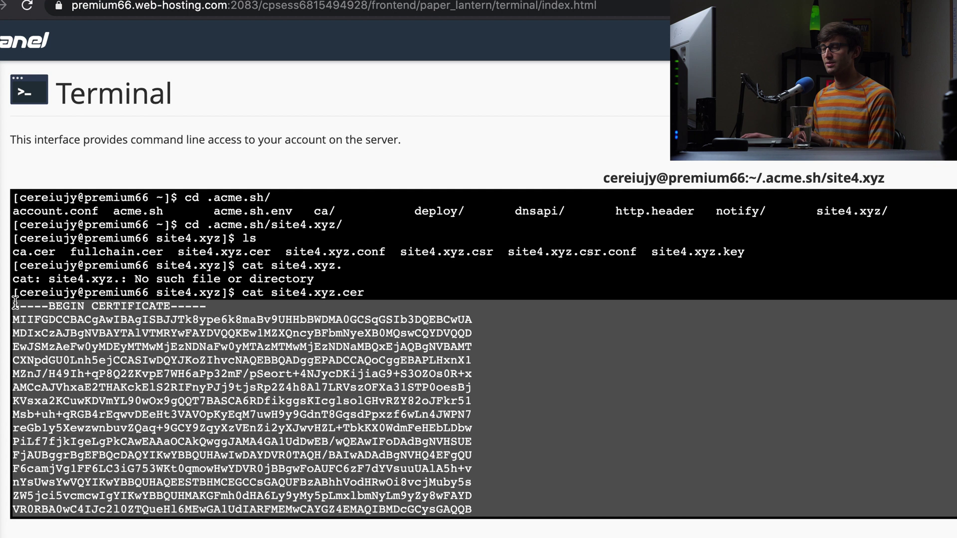
scroll(149, 338, down, 5)
right_click(239, 357)
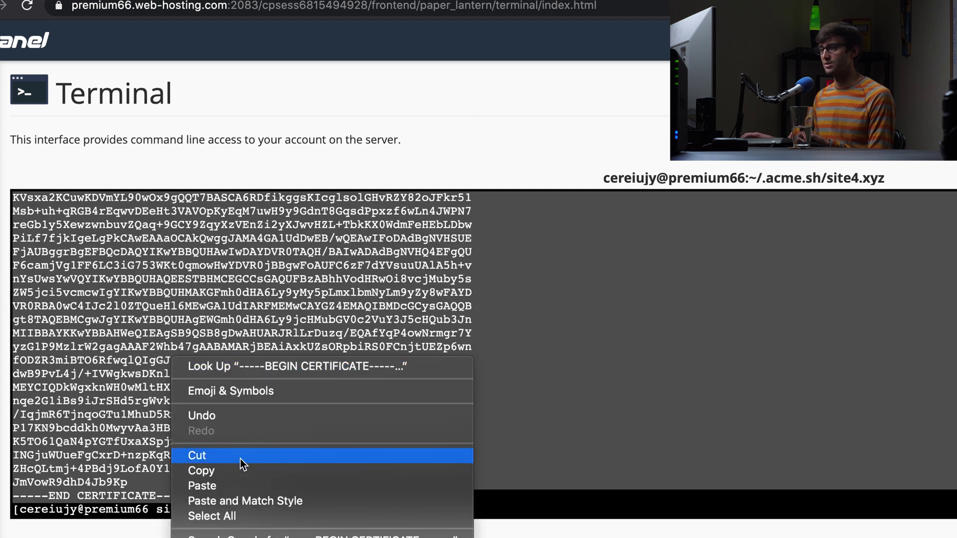
click(246, 471)
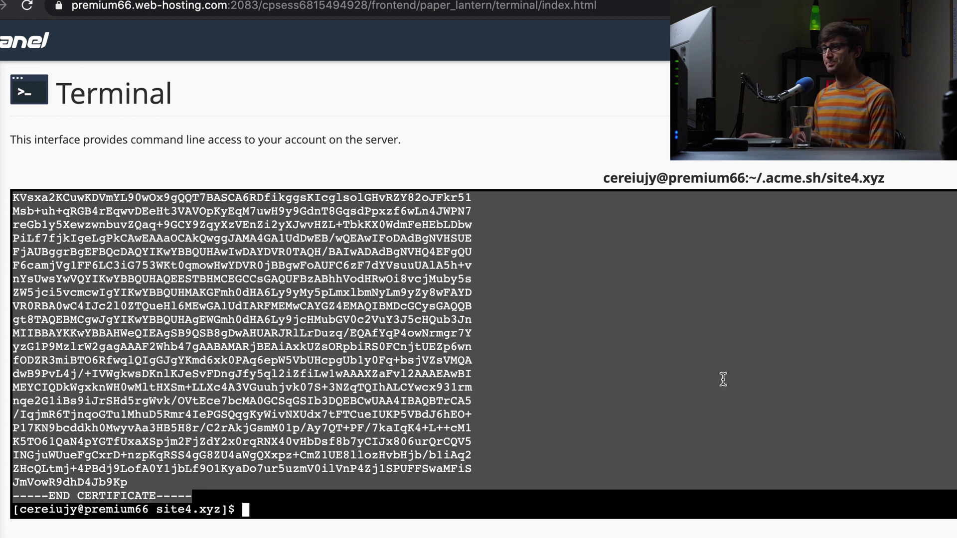
Step: Print site4.xyz.key with cat and select the private key text
text(ls)
key(Return)
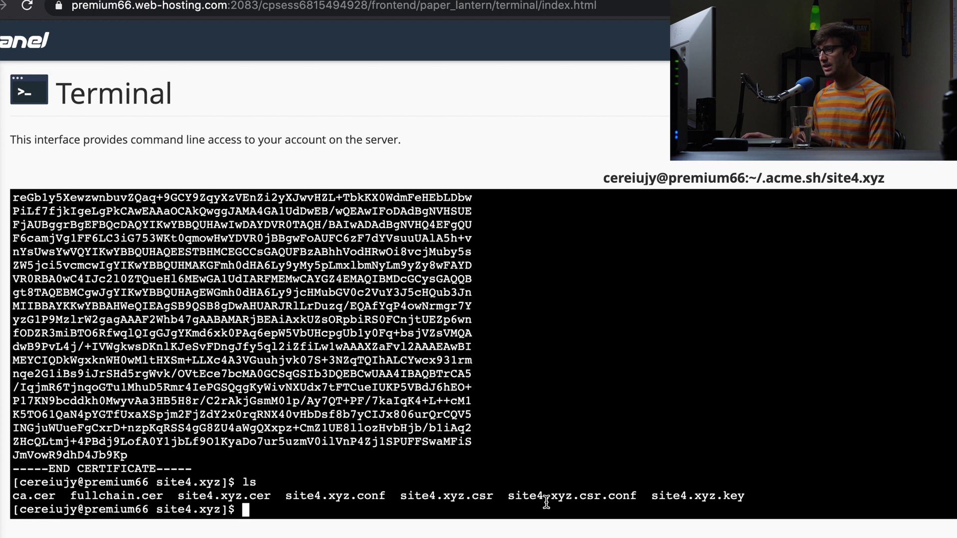
double_click(713, 495)
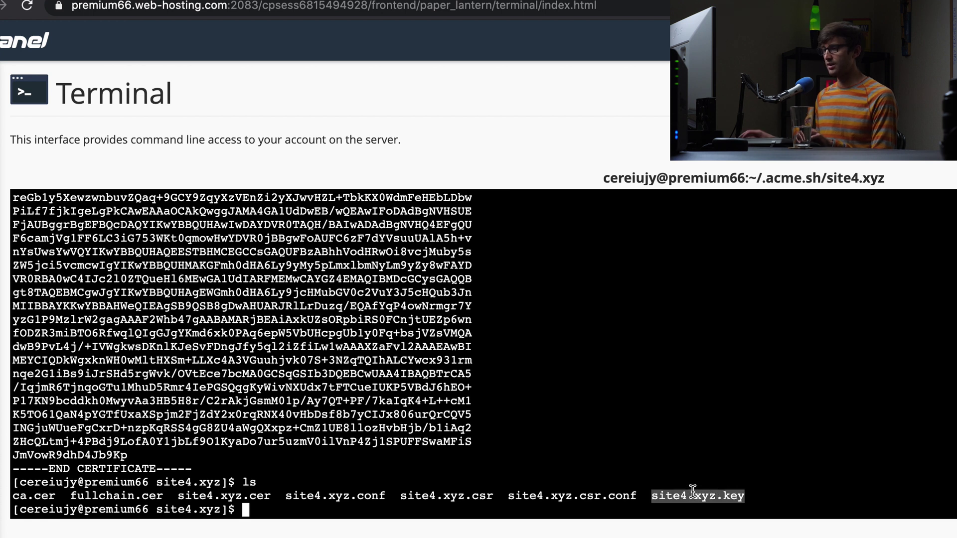
key(super+c)
key(super+v)
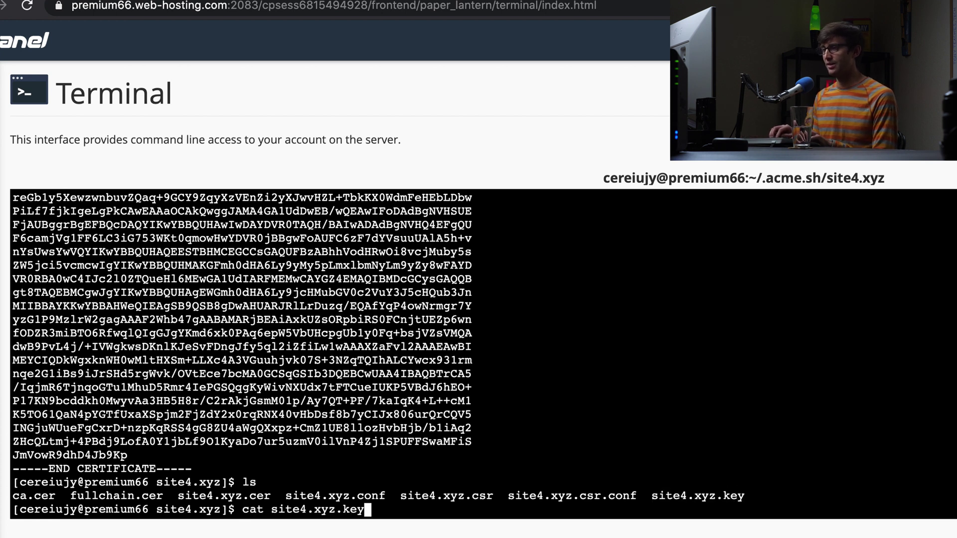
key(Return)
drag(229, 493, 64, 339)
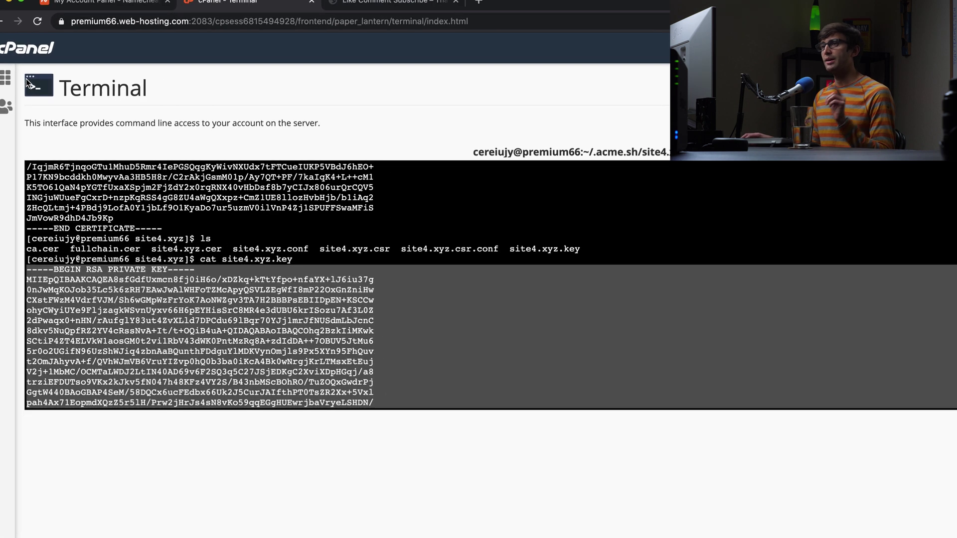
Step: From the cPanel home page, search the tools for 'ssl' and open SSL/TLS
click(12, 77)
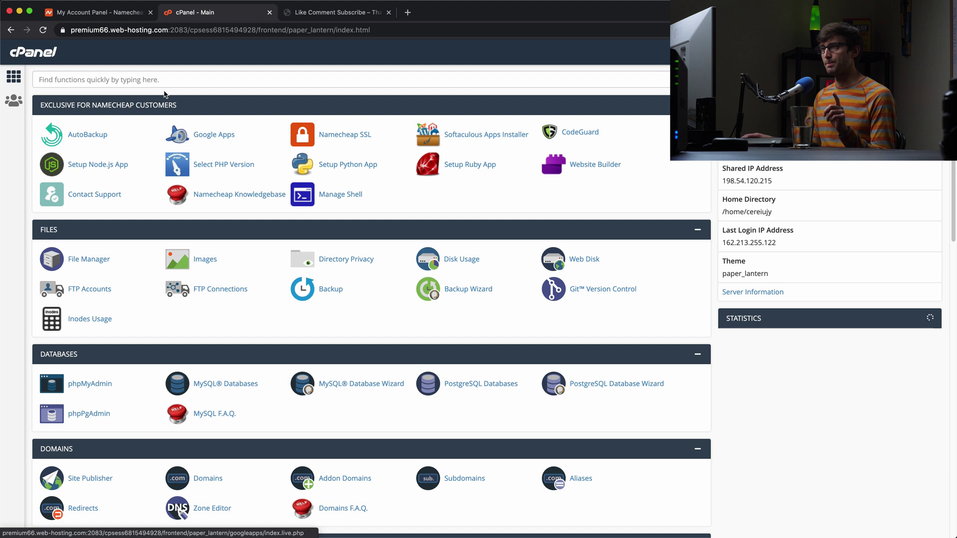
click(192, 81)
text(ssl)
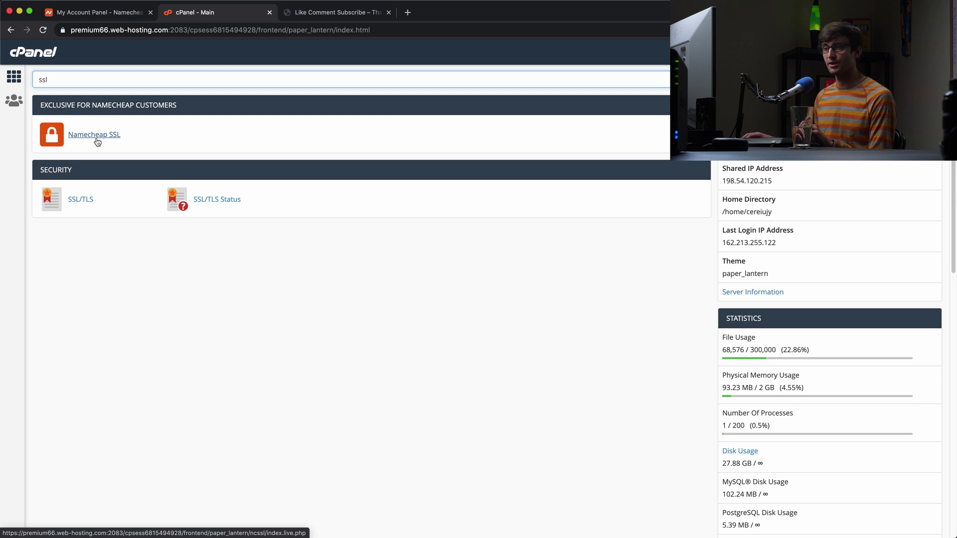
click(76, 200)
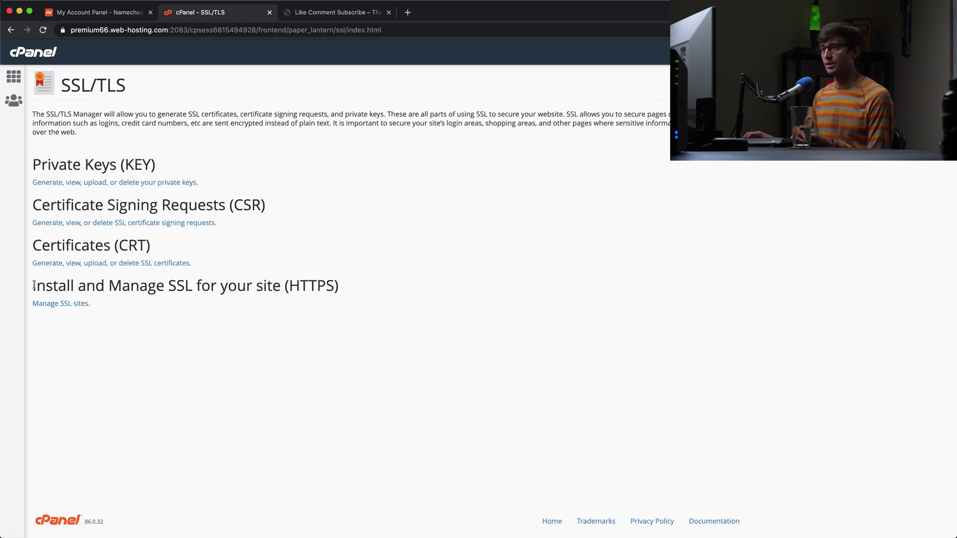
Step: Open Manage SSL sites and scroll down to the Install an SSL Website form
drag(34, 285, 294, 286)
click(90, 286)
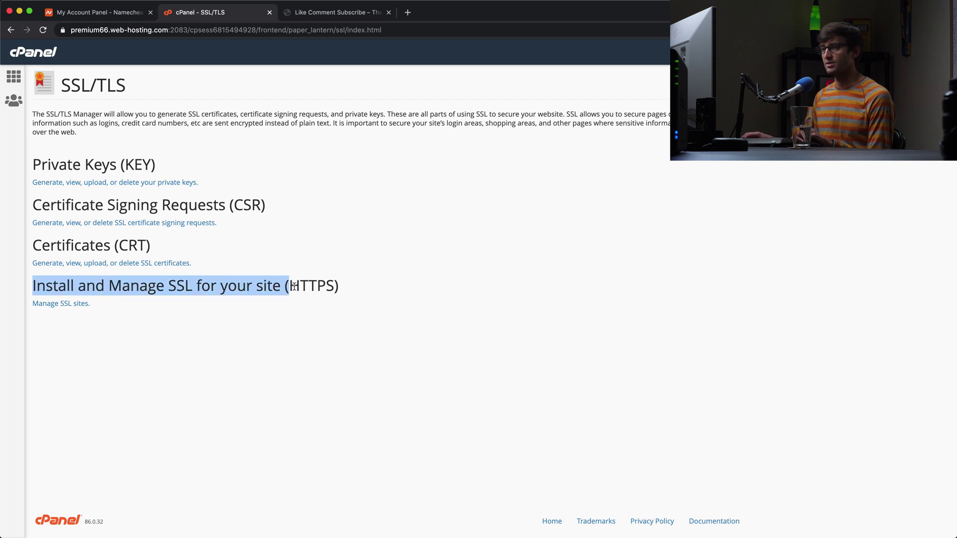
click(66, 307)
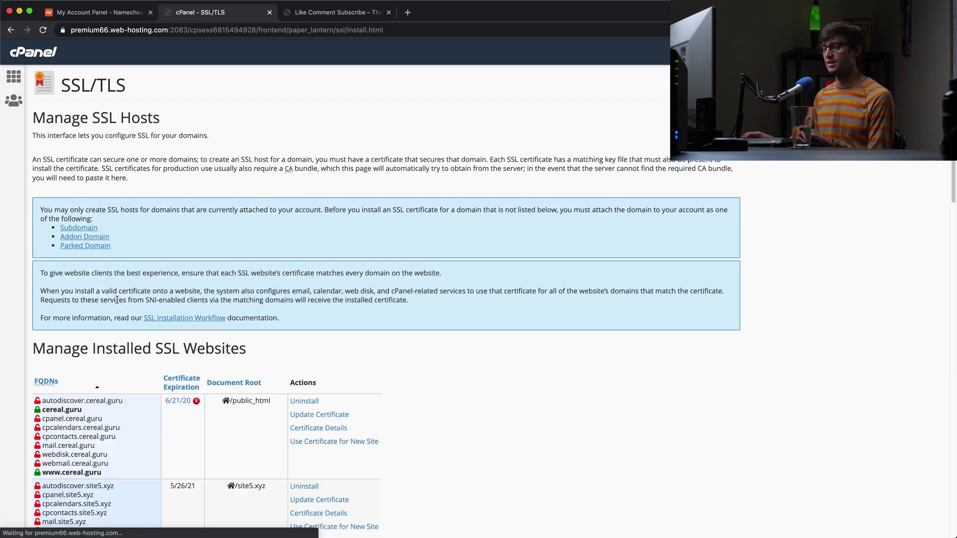
scroll(932, 279, down, 20)
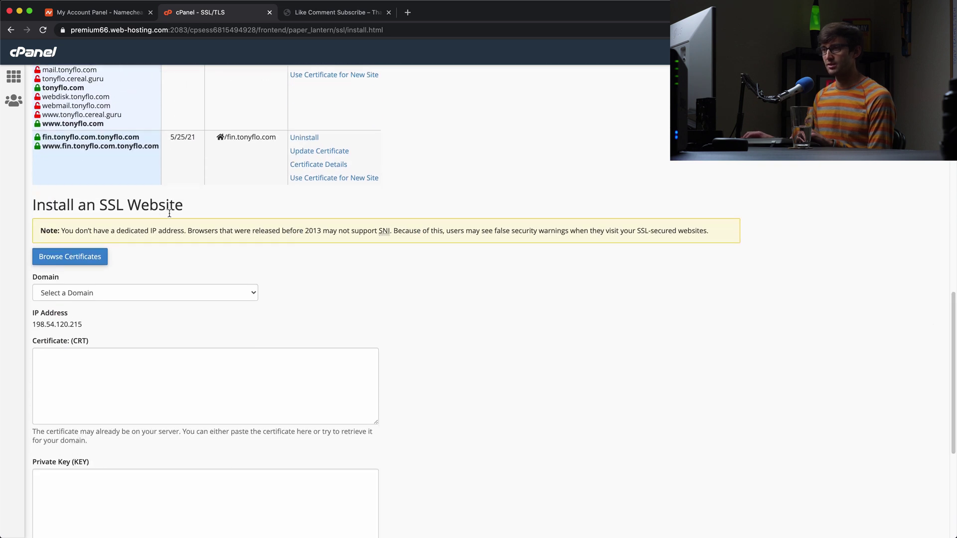
scroll(169, 213, down, 5)
Step: Choose site4.xyz as the domain and paste the copied certificate into the certificate field
click(127, 187)
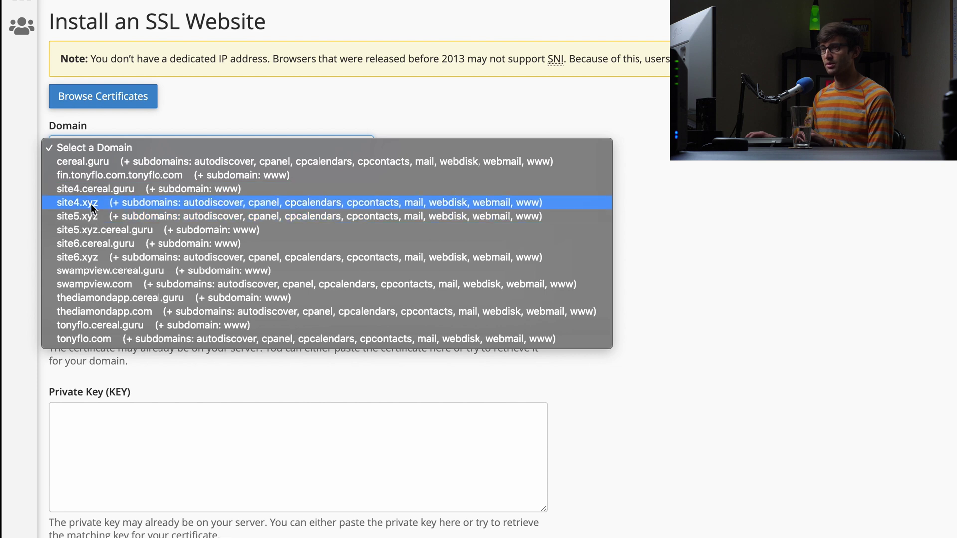
click(98, 212)
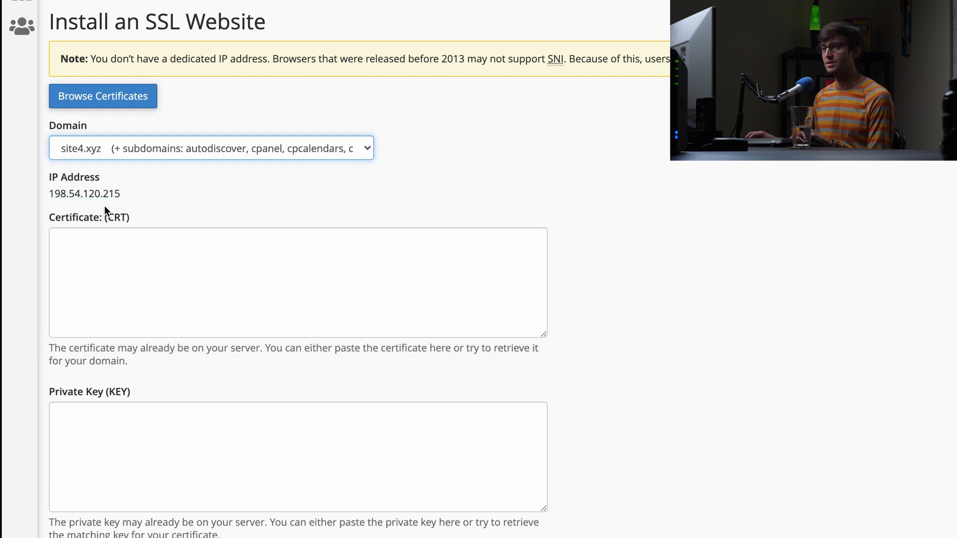
click(134, 242)
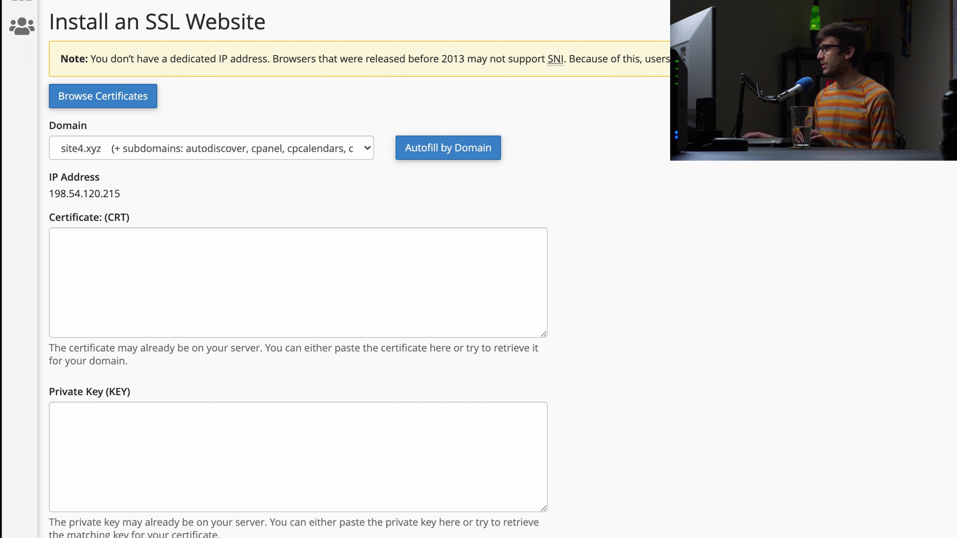
click(166, 252)
key(ctrl+v)
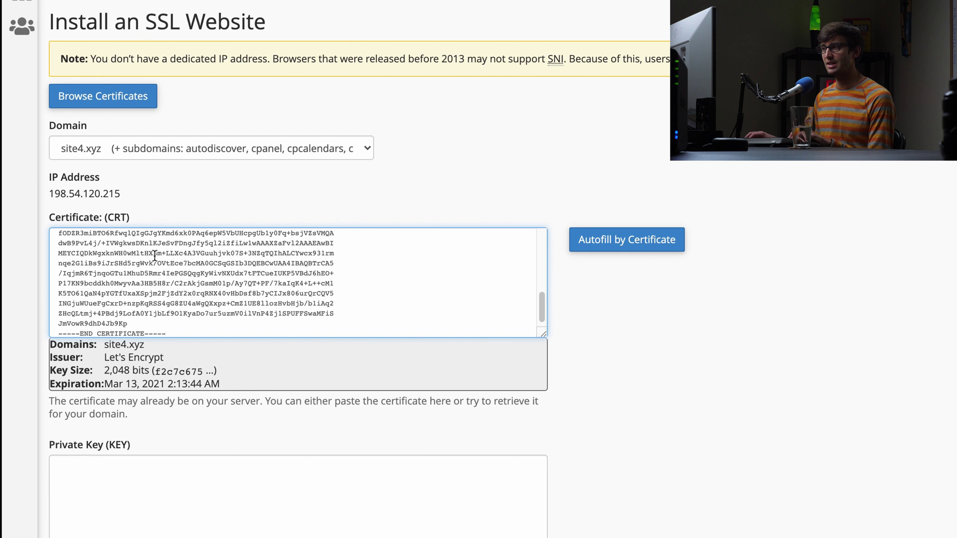
scroll(220, 368, down, 2)
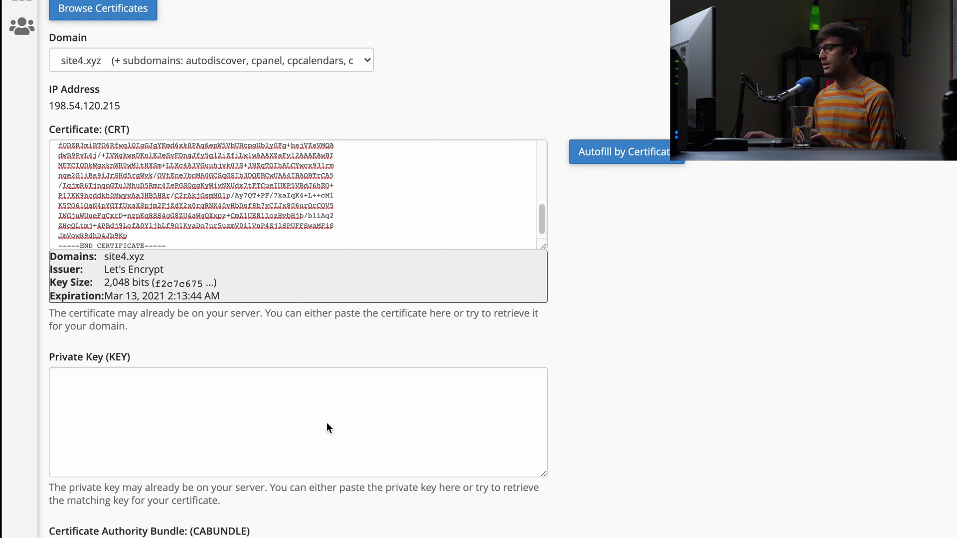
Step: Paste the private key, leave the CA bundle empty, and install the certificate for site4.xyz
click(310, 403)
key(ctrl+v)
scroll(658, 330, down, 4)
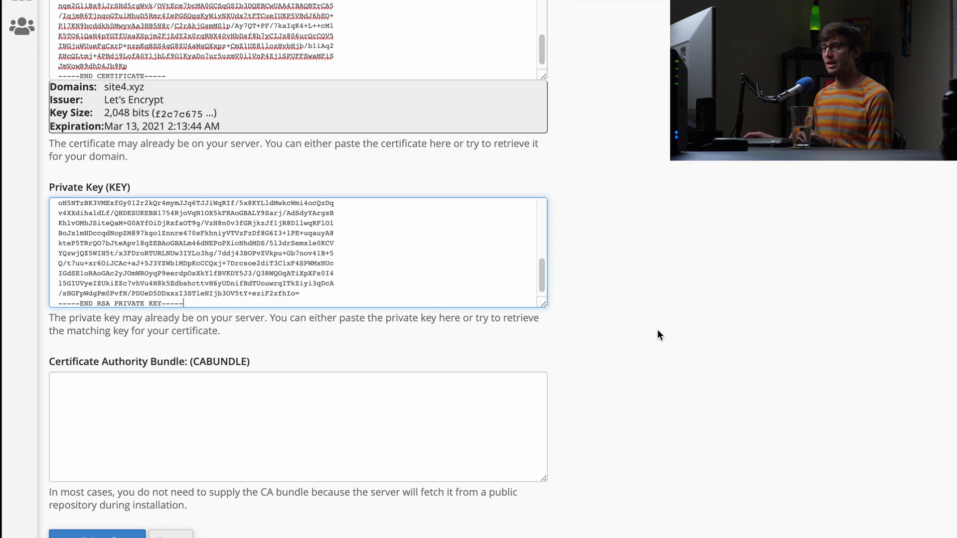
scroll(194, 380, down, 1)
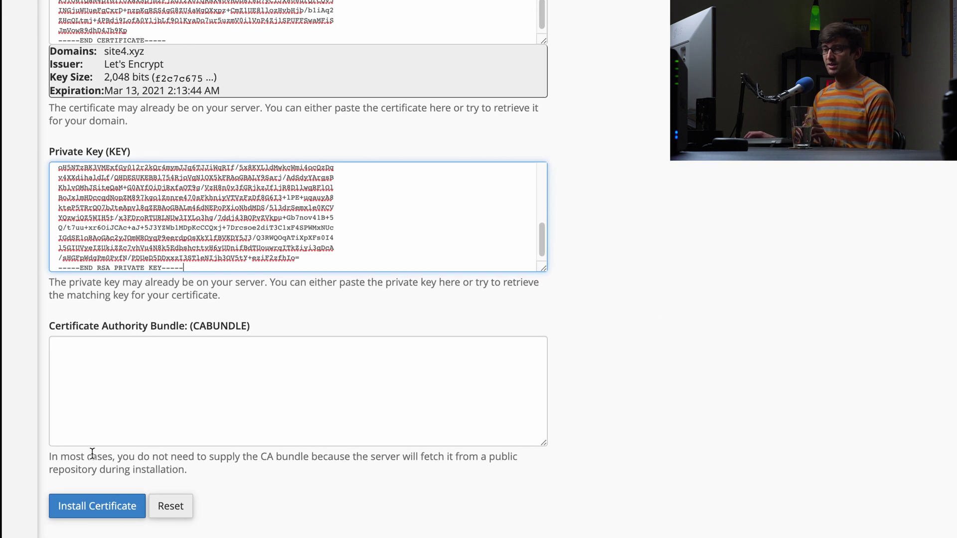
drag(112, 460, 401, 431)
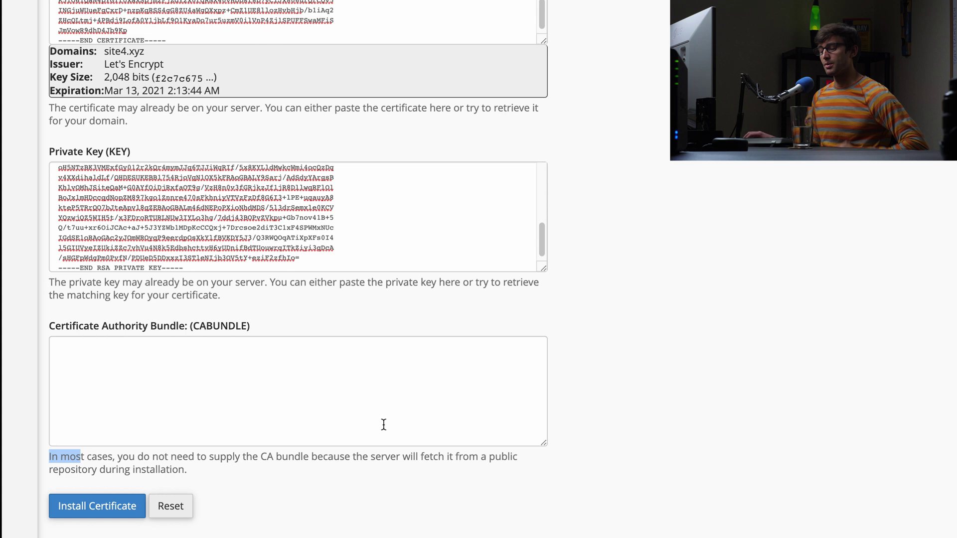
click(322, 487)
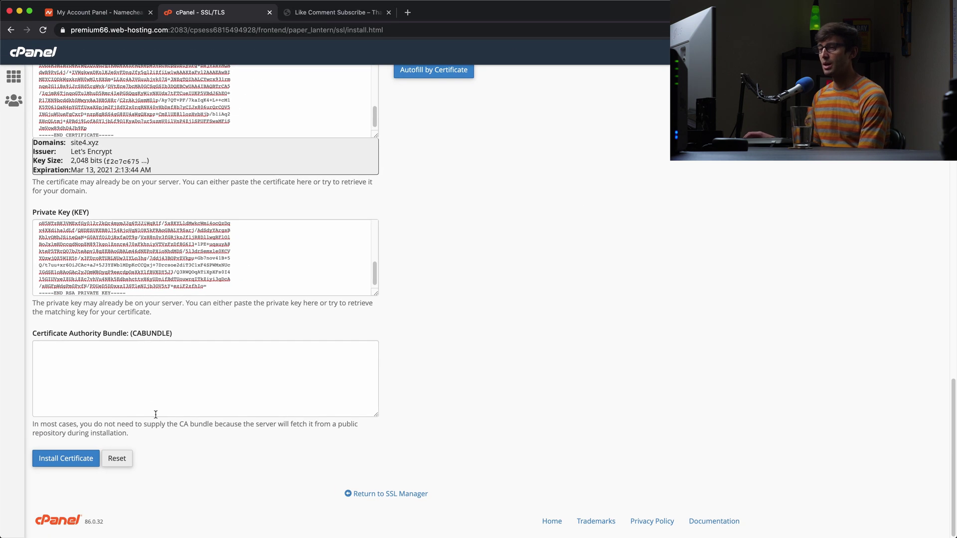
click(75, 463)
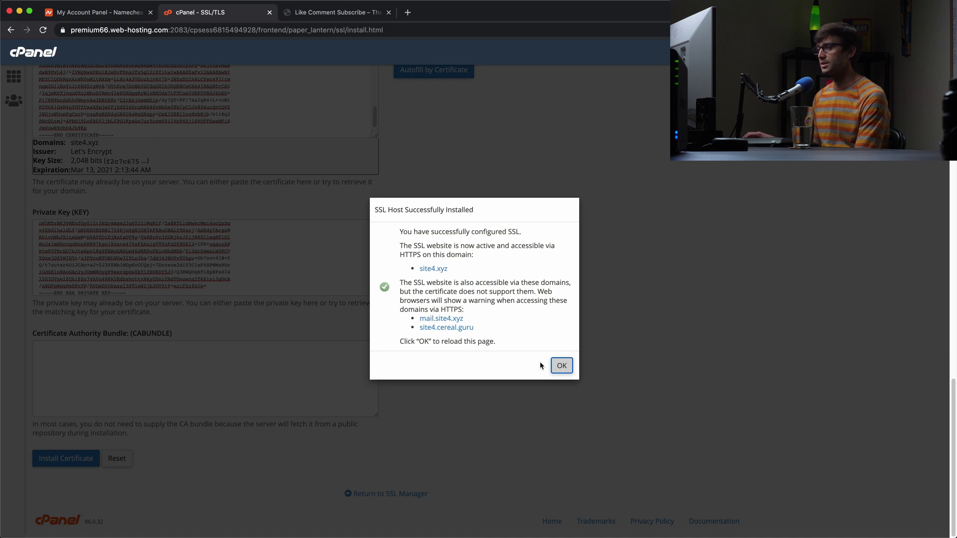
Step: Dismiss the success dialog and reload site4.xyz in its own tab
click(560, 365)
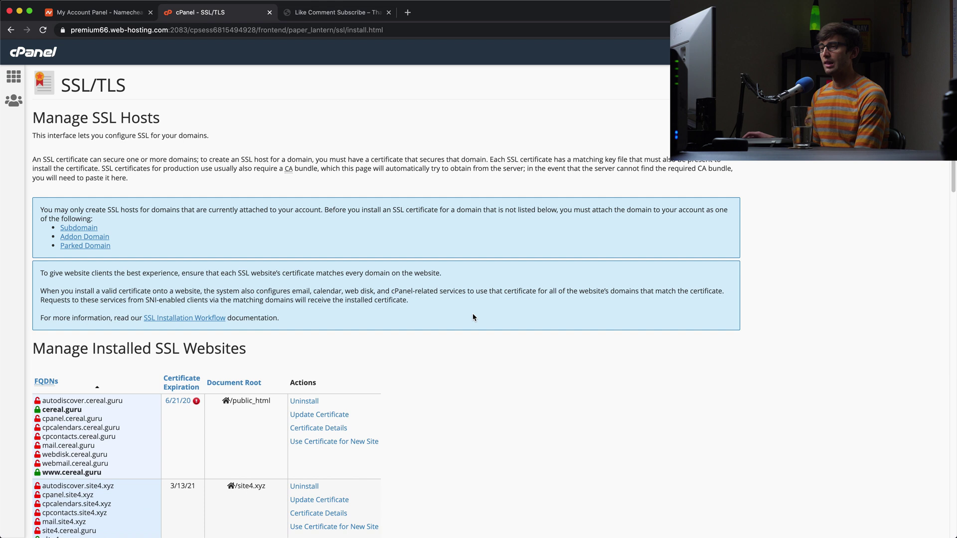
scroll(470, 303, down, 1)
click(342, 13)
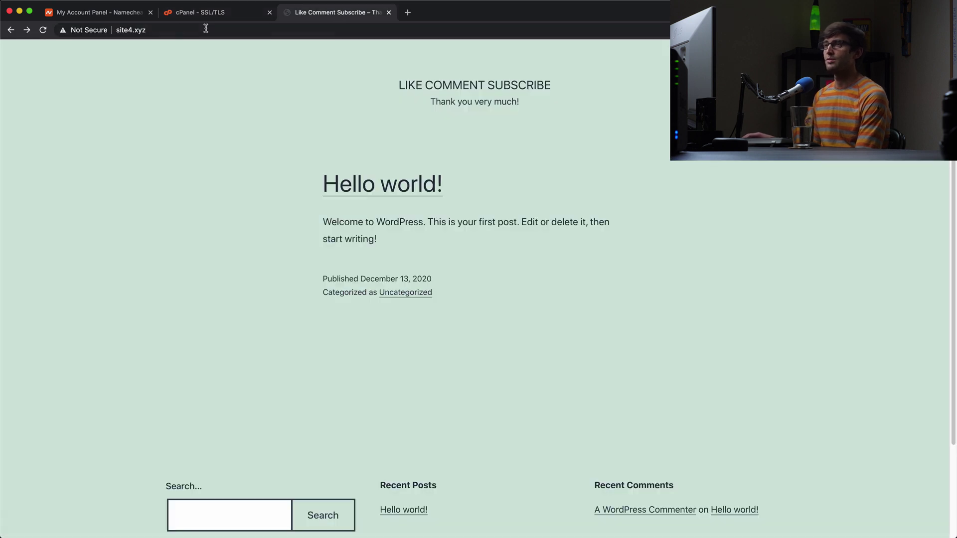
click(181, 30)
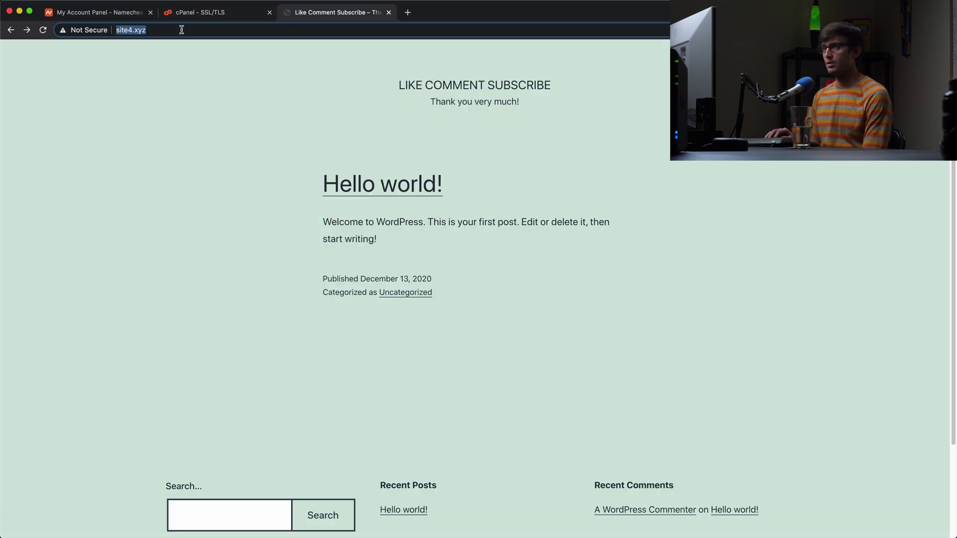
key(Return)
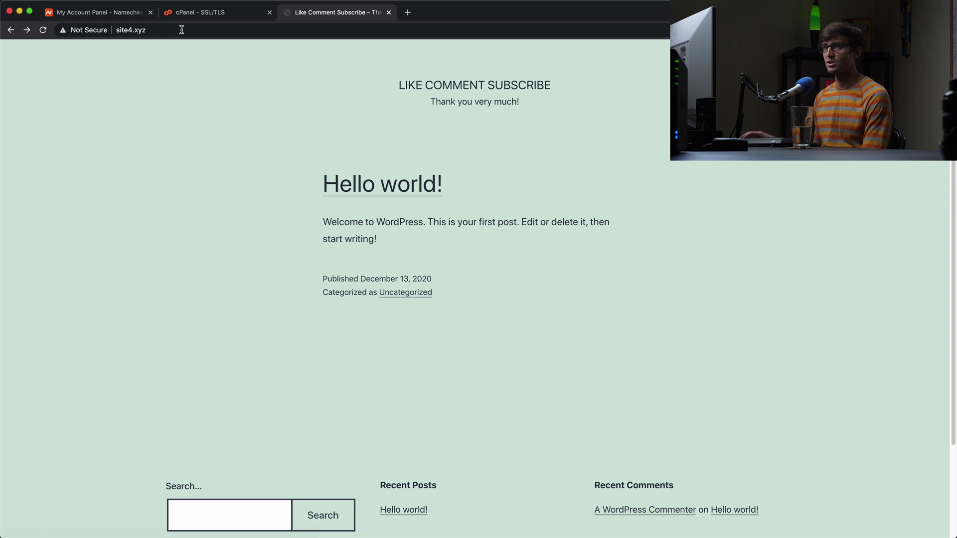
click(182, 30)
key(Left)
text(htt)
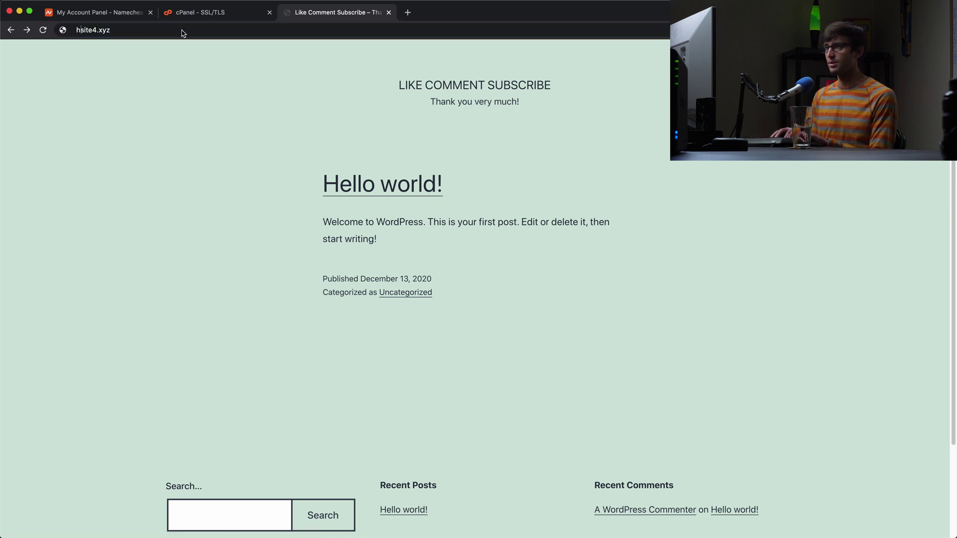
text(ps:)
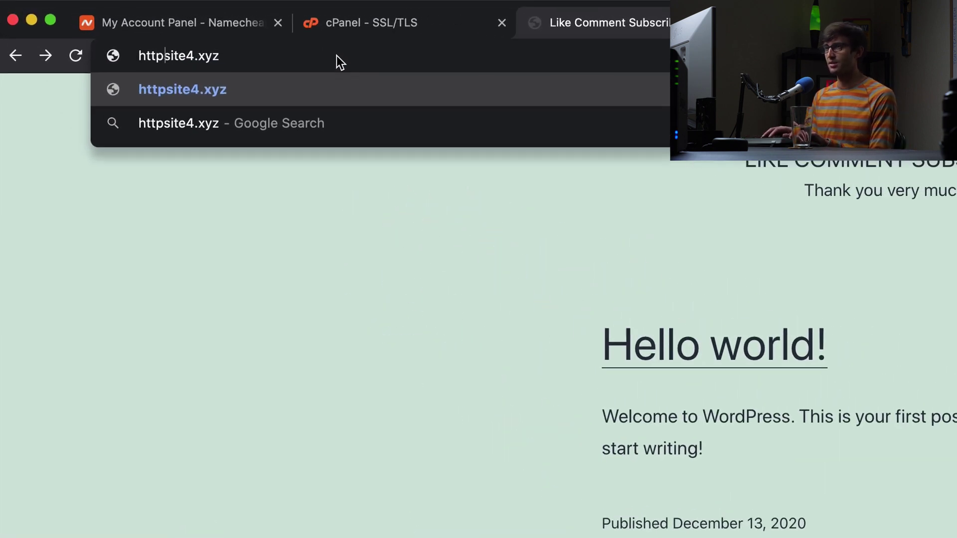
text(//)
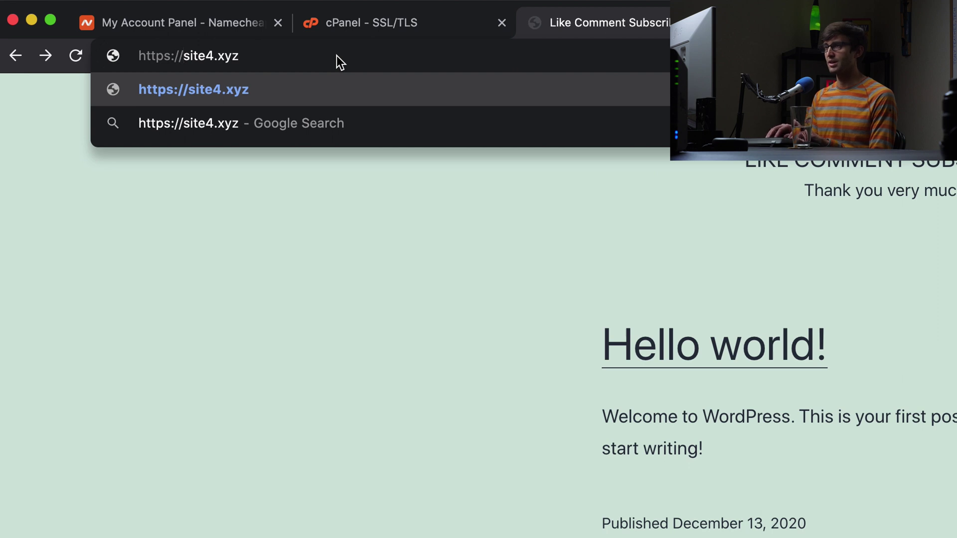
key(Return)
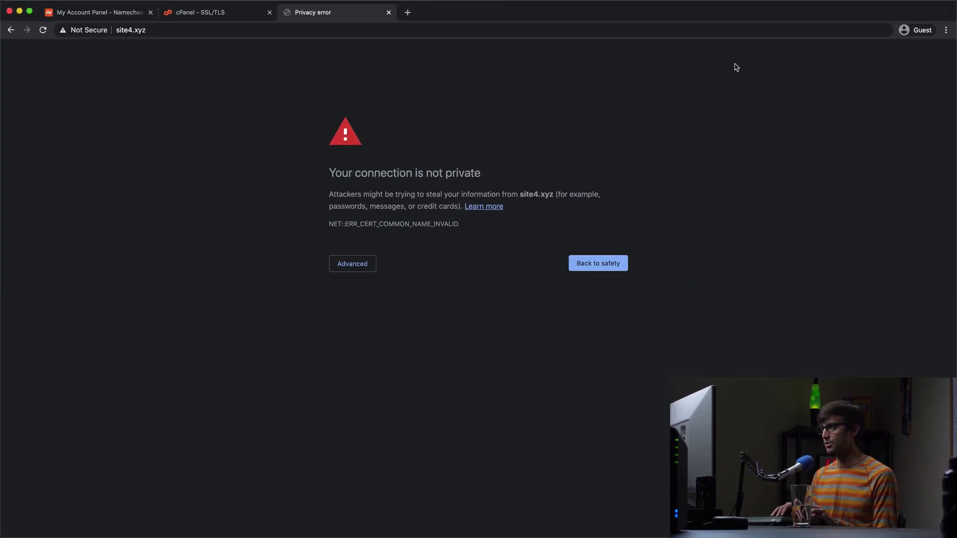
key(super+alt+i)
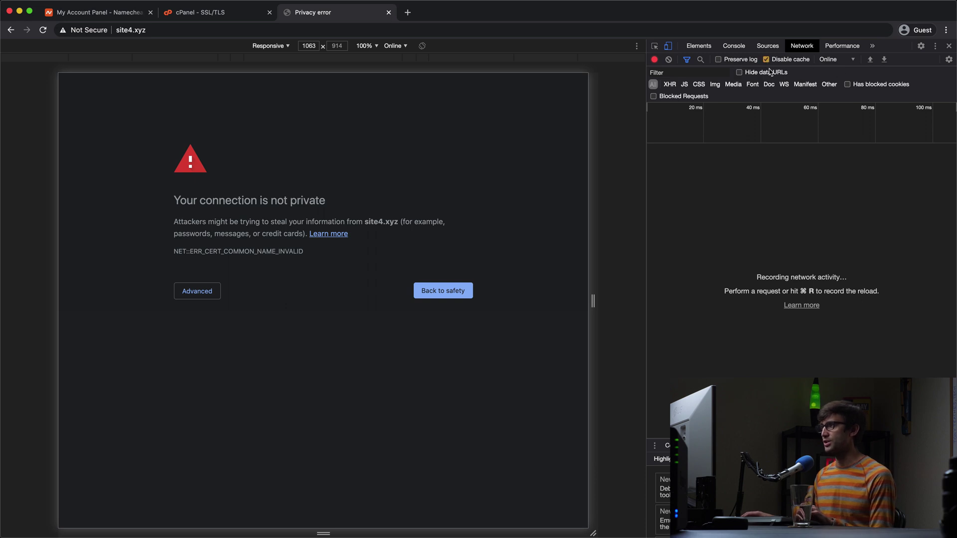
click(171, 30)
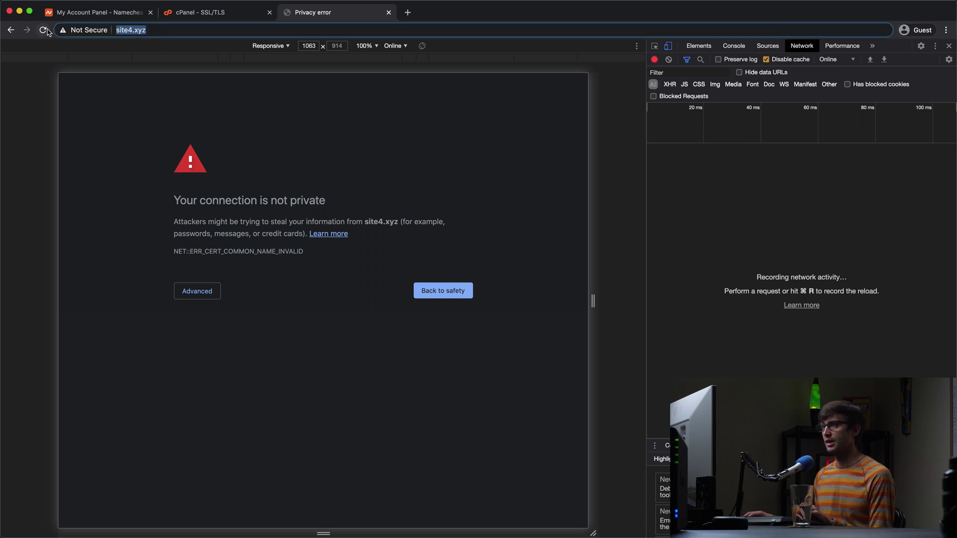
key(Return)
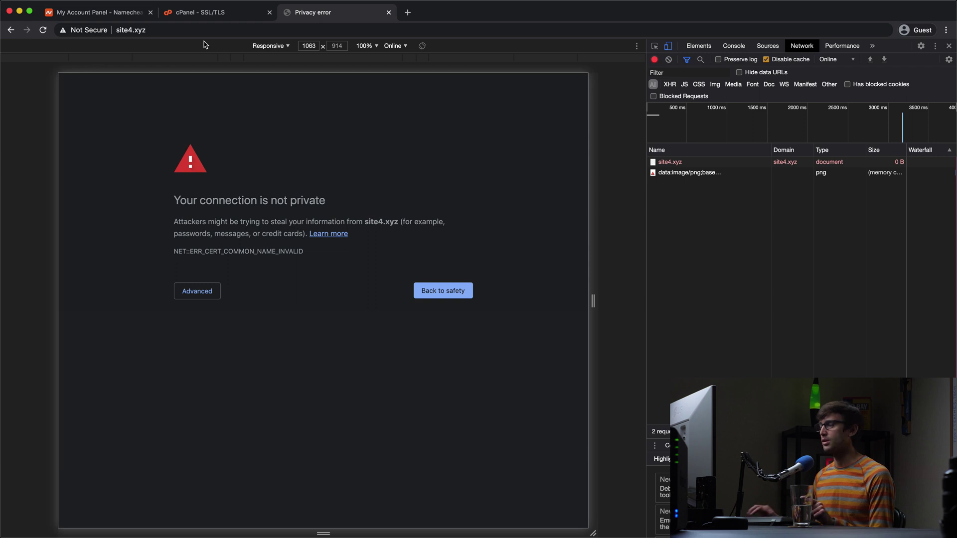
click(389, 12)
click(270, 13)
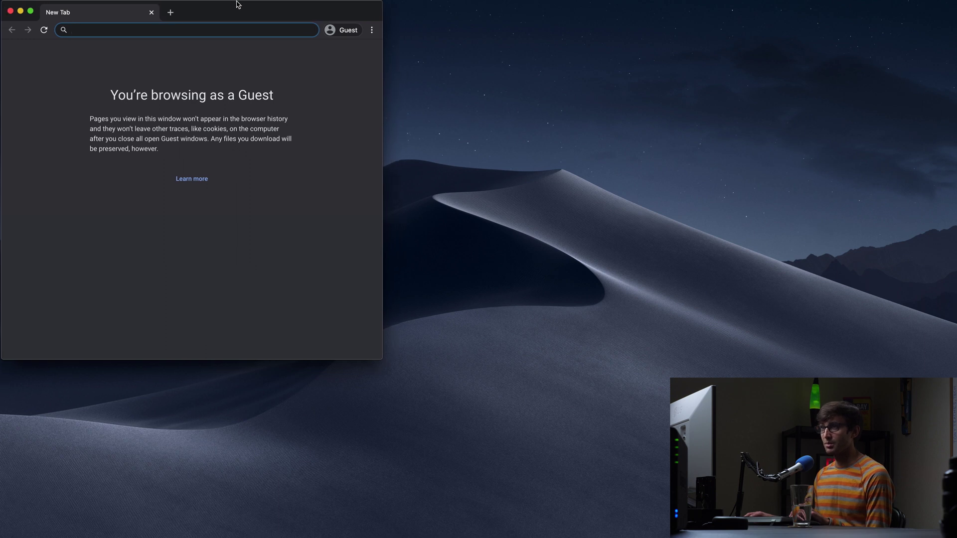
double_click(374, 360)
text(ht)
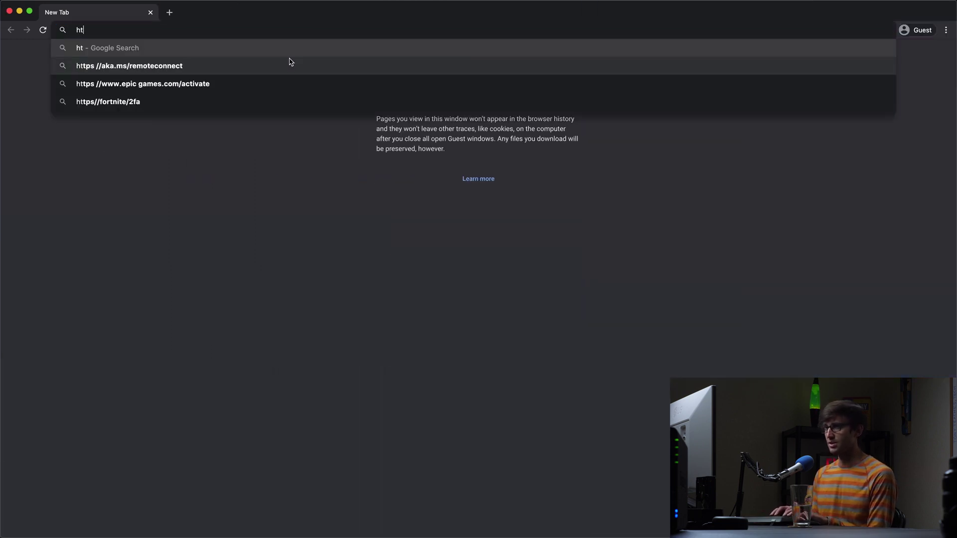
text(tps:)
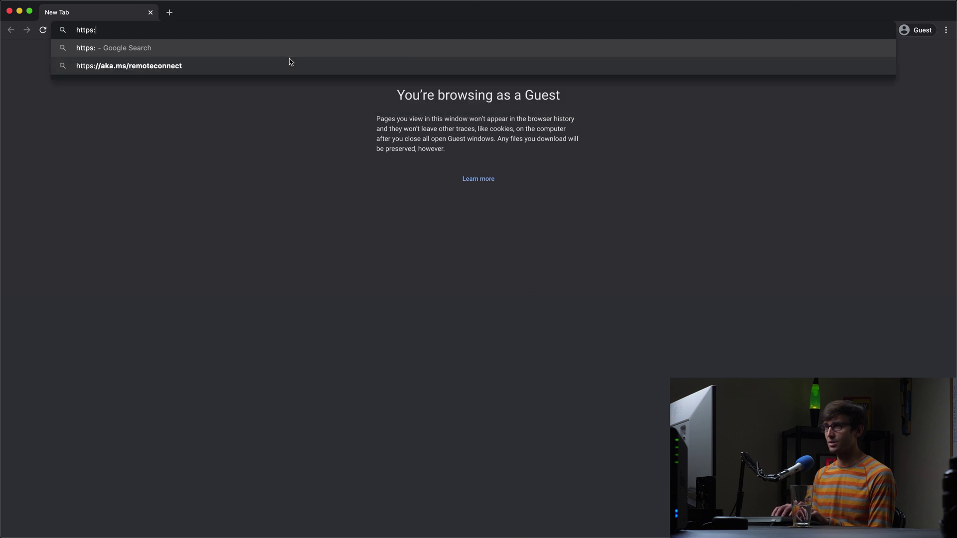
text(//site)
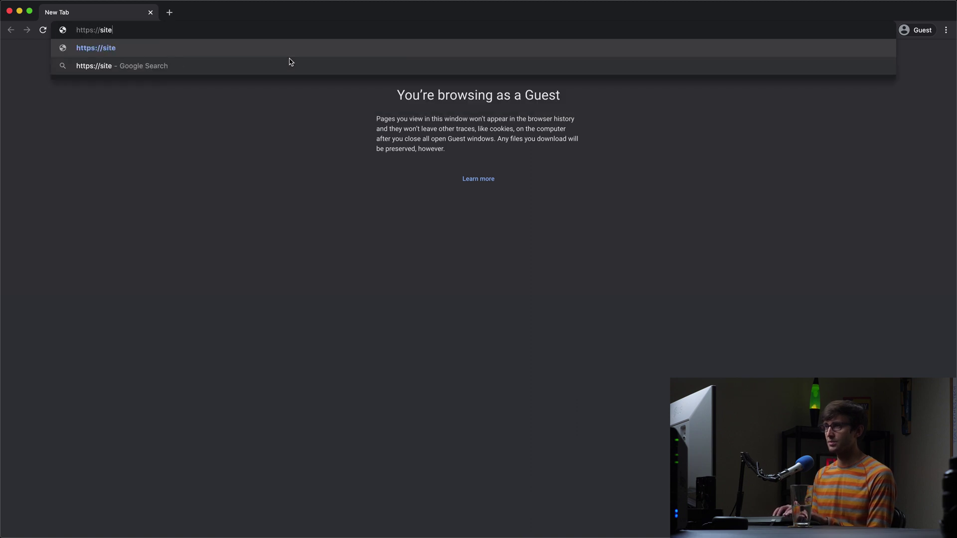
text(4.xyz)
key(Return)
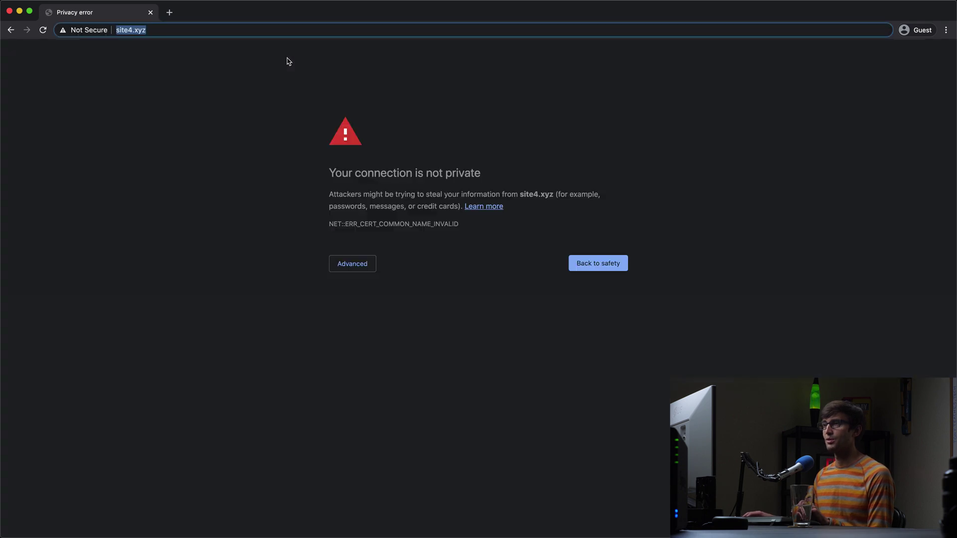
Step: Show the error's Advanced details, then reload site4.xyz until it loads securely with the lock
click(348, 268)
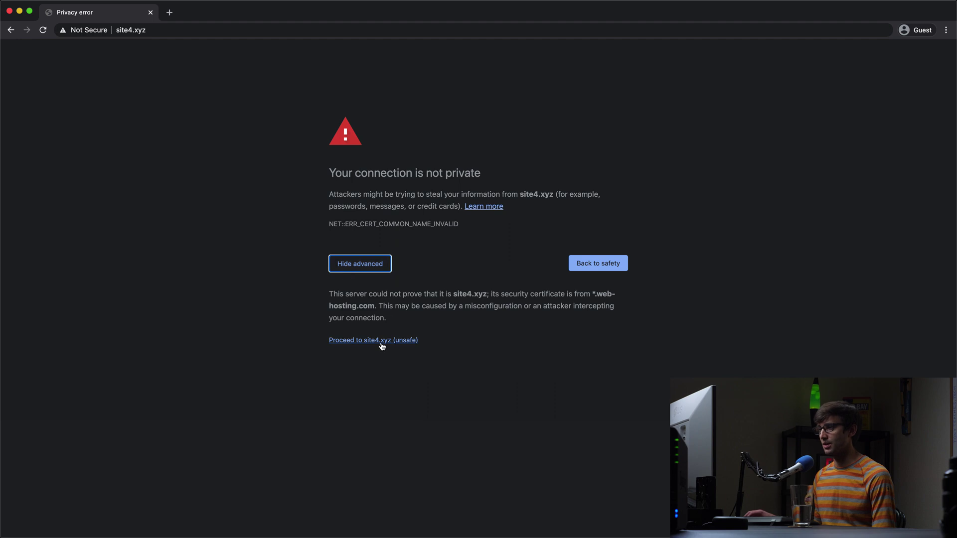
click(150, 26)
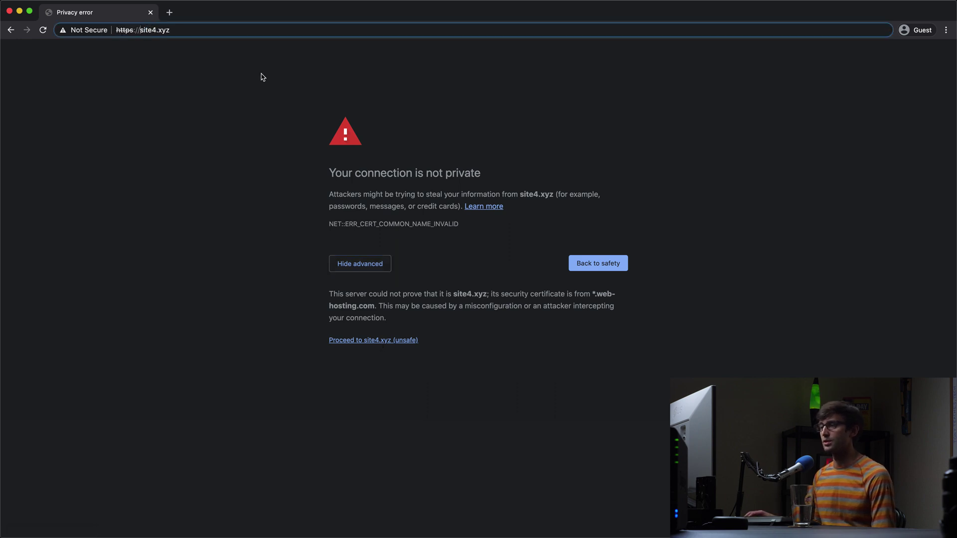
key(Return)
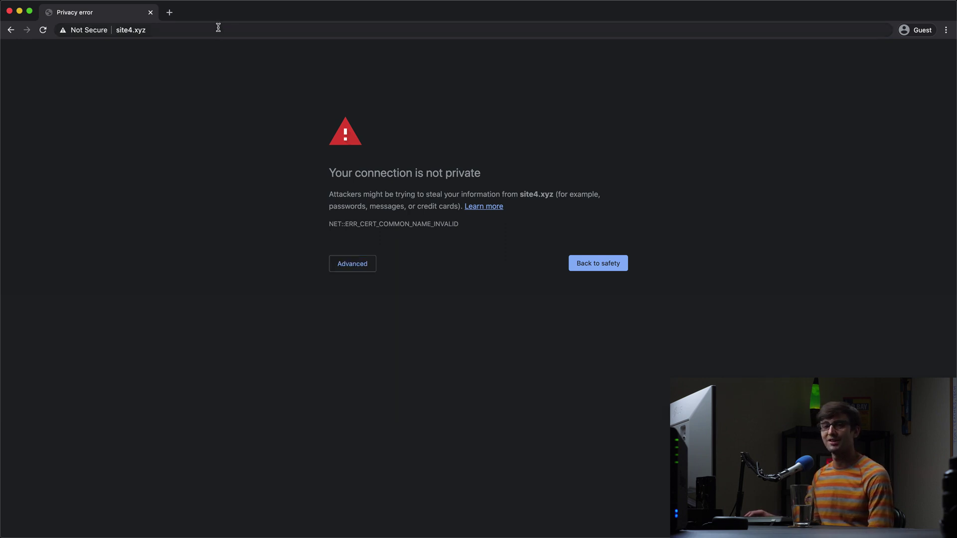
key(super+r)
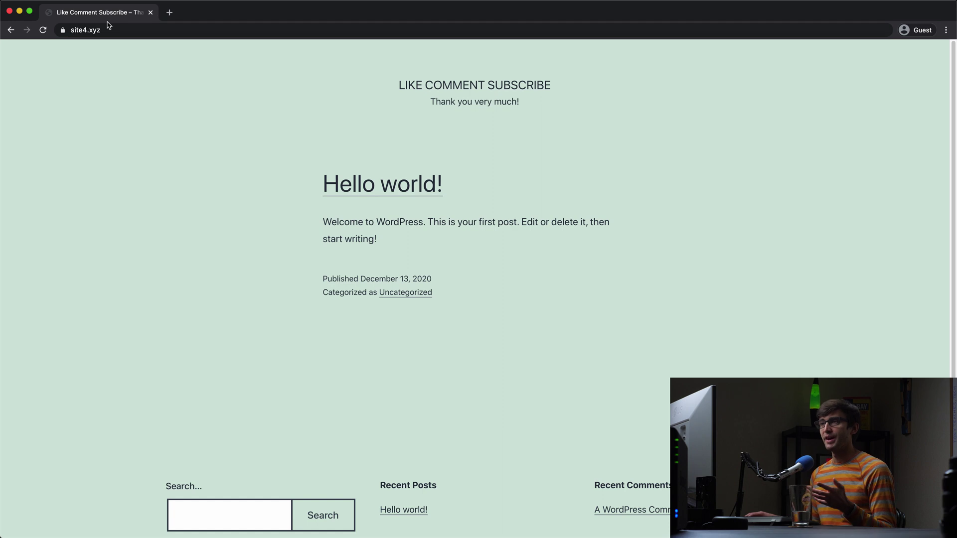
click(74, 30)
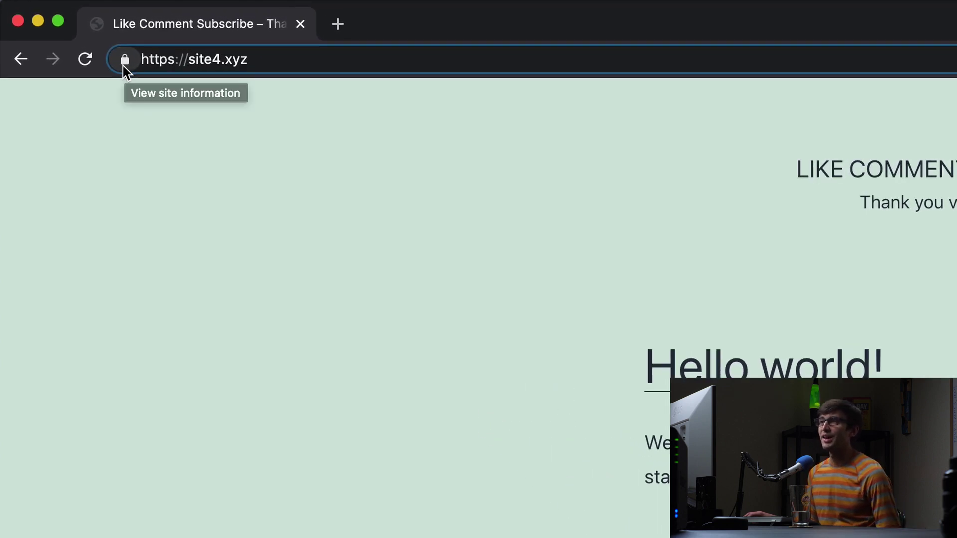
click(124, 61)
click(208, 241)
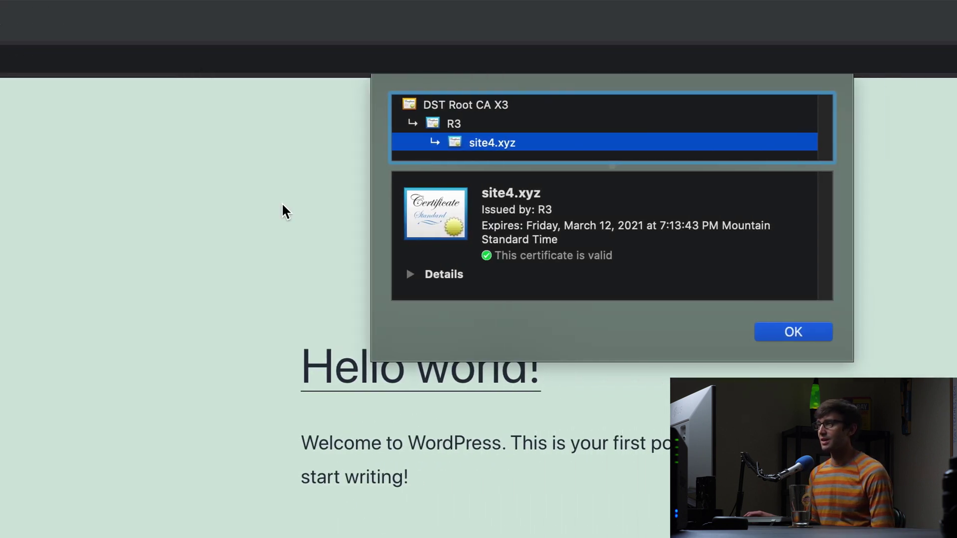
click(410, 274)
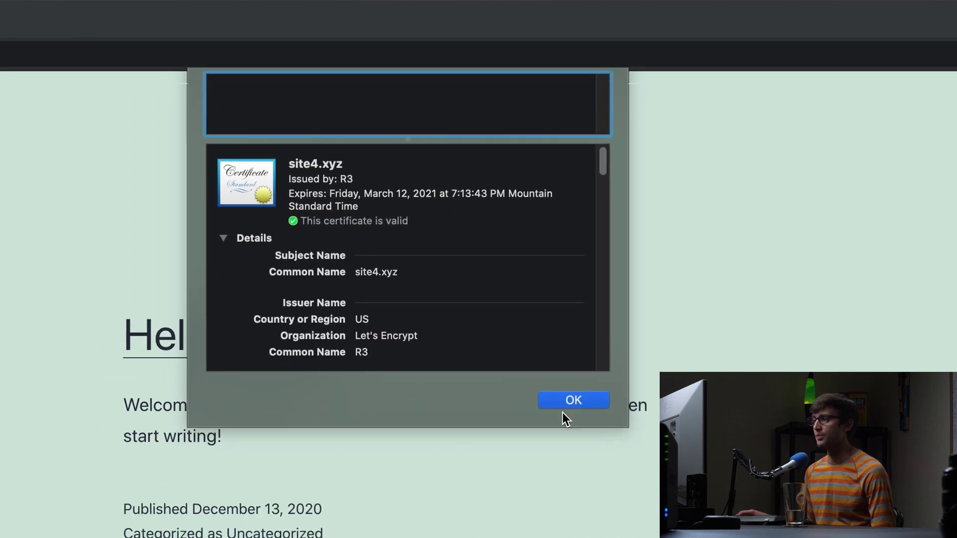
click(562, 451)
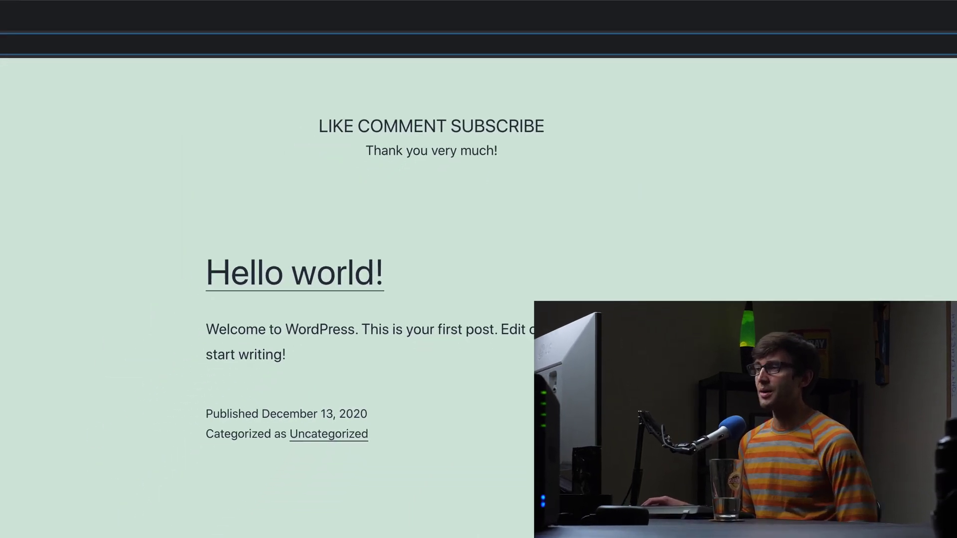